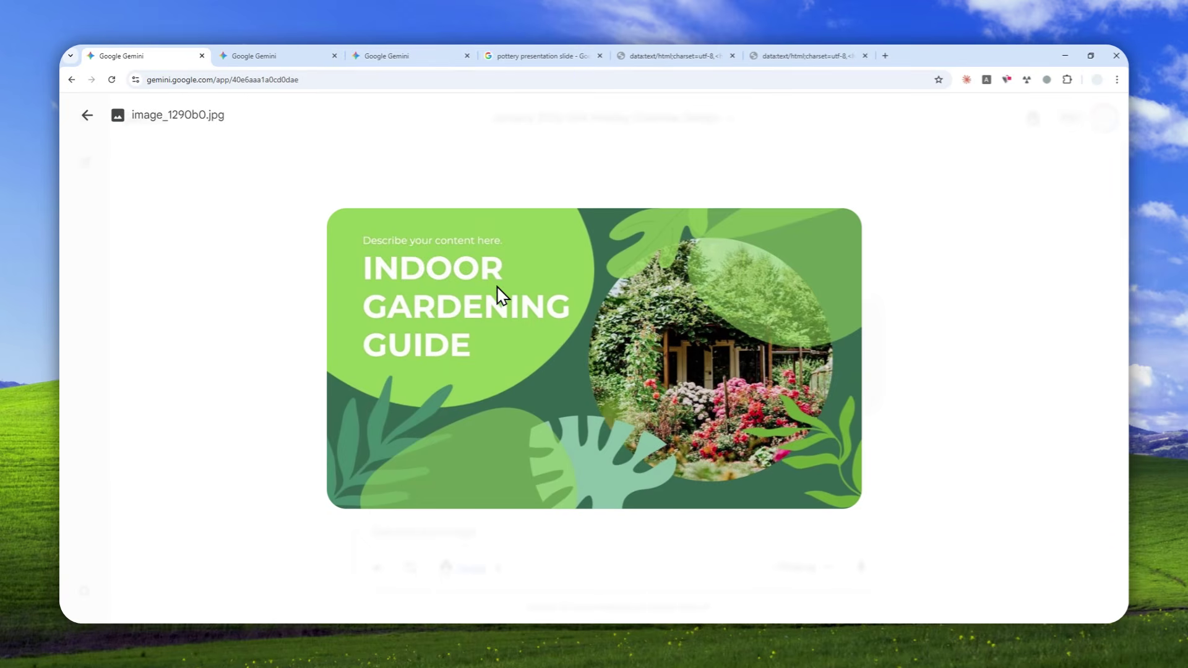
Compare the reference slides with the generated January 2026 calendars in the indoor gardening and orange digital marketing chats
click(87, 115)
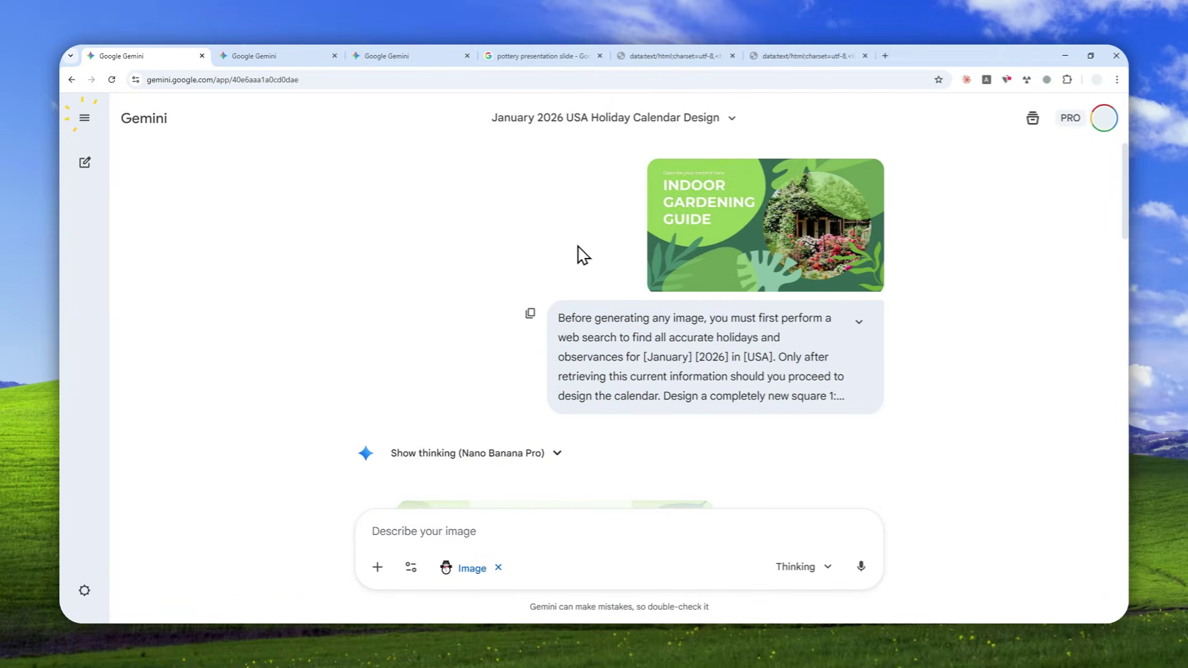
scroll(594, 257, down, 5)
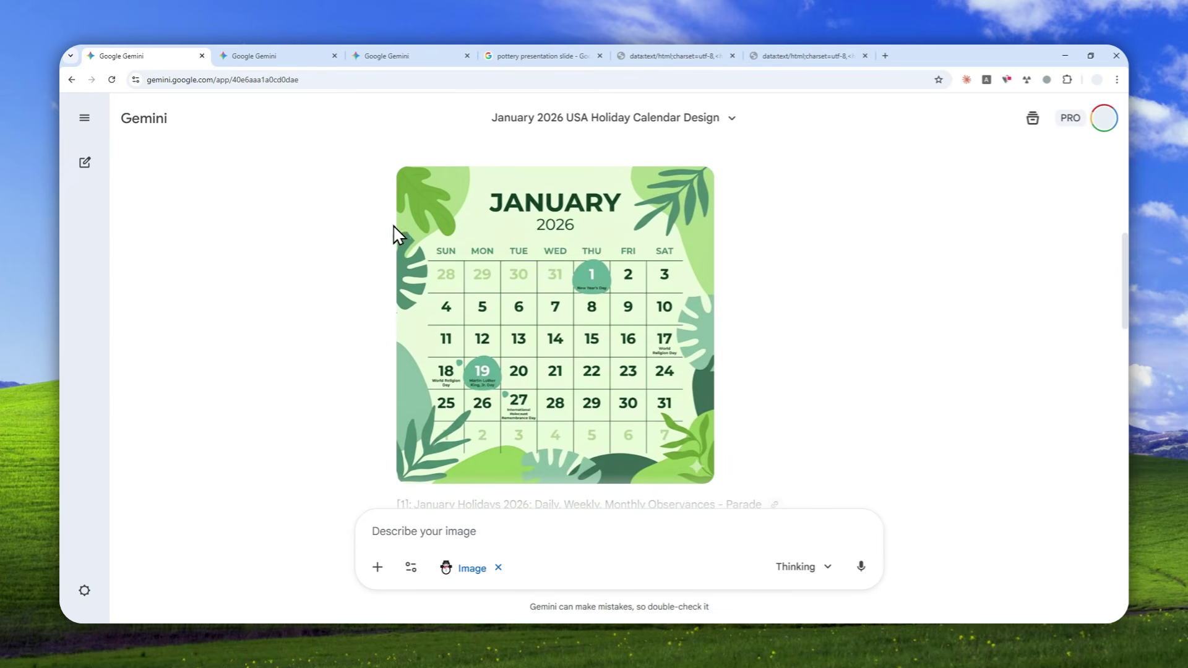
click(253, 54)
mouse_move(408, 319)
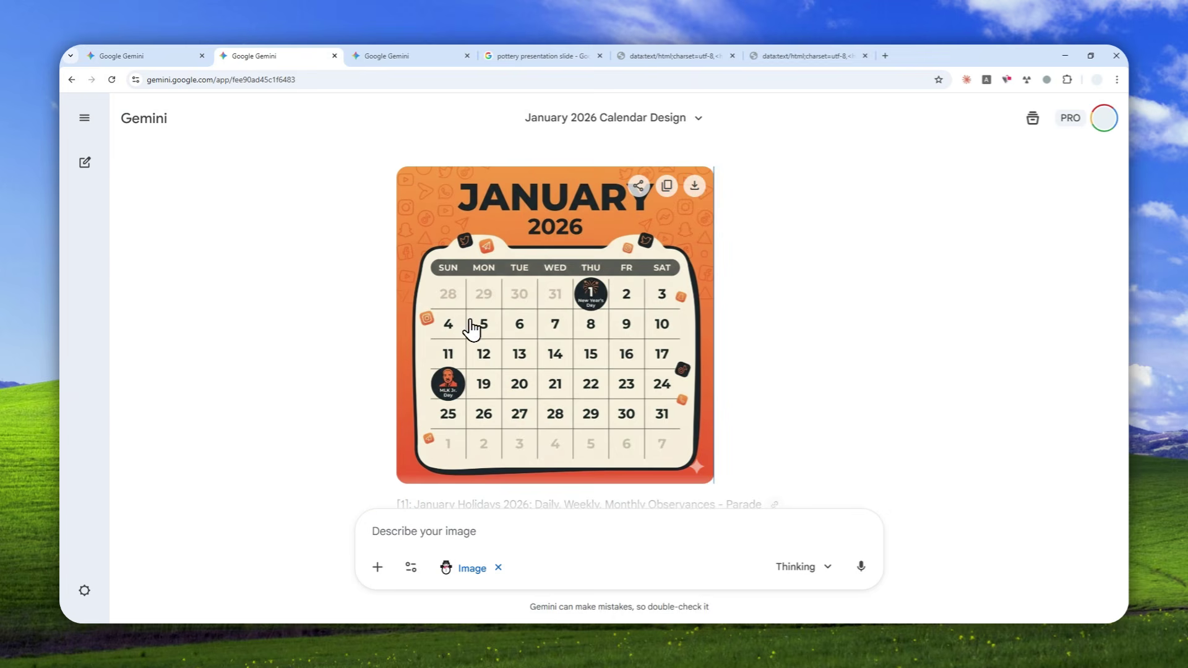
middle_click(583, 317)
scroll(584, 318, up, 4)
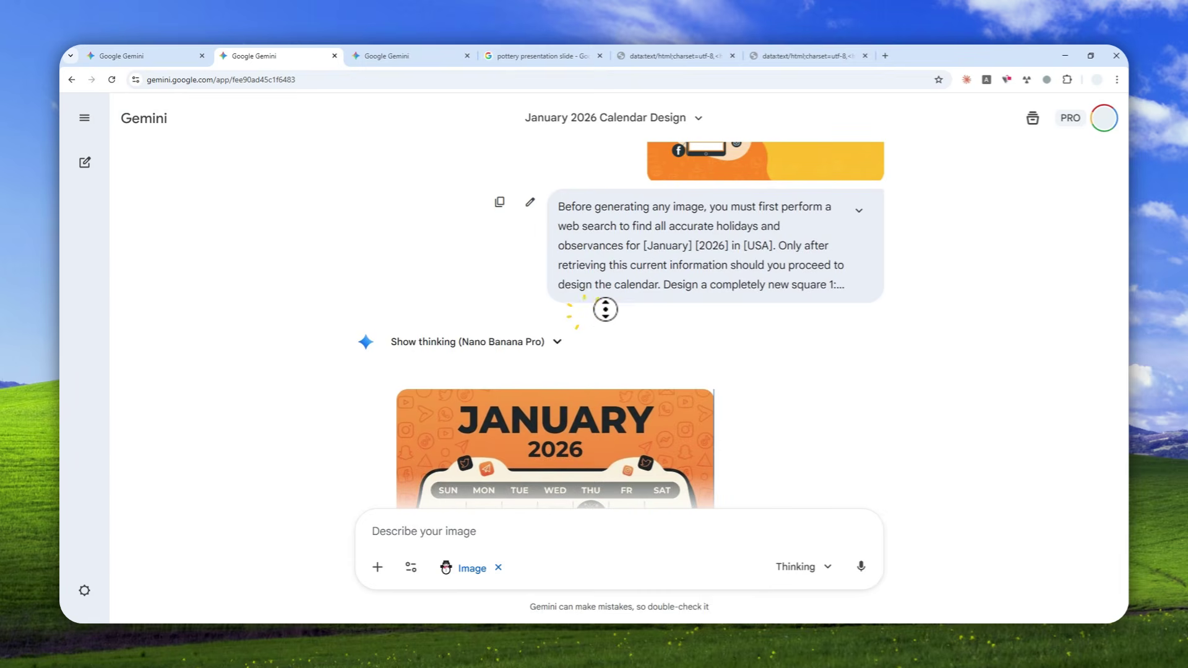
scroll(605, 309, up, 2)
middle_click(622, 299)
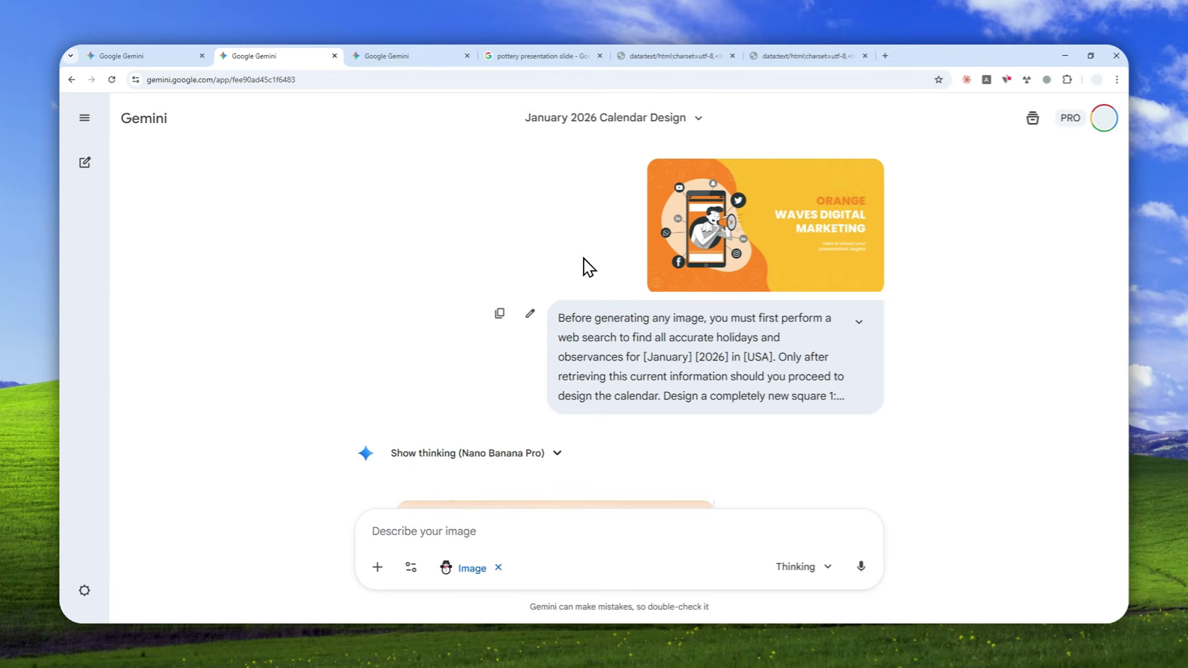
scroll(585, 268, down, 5)
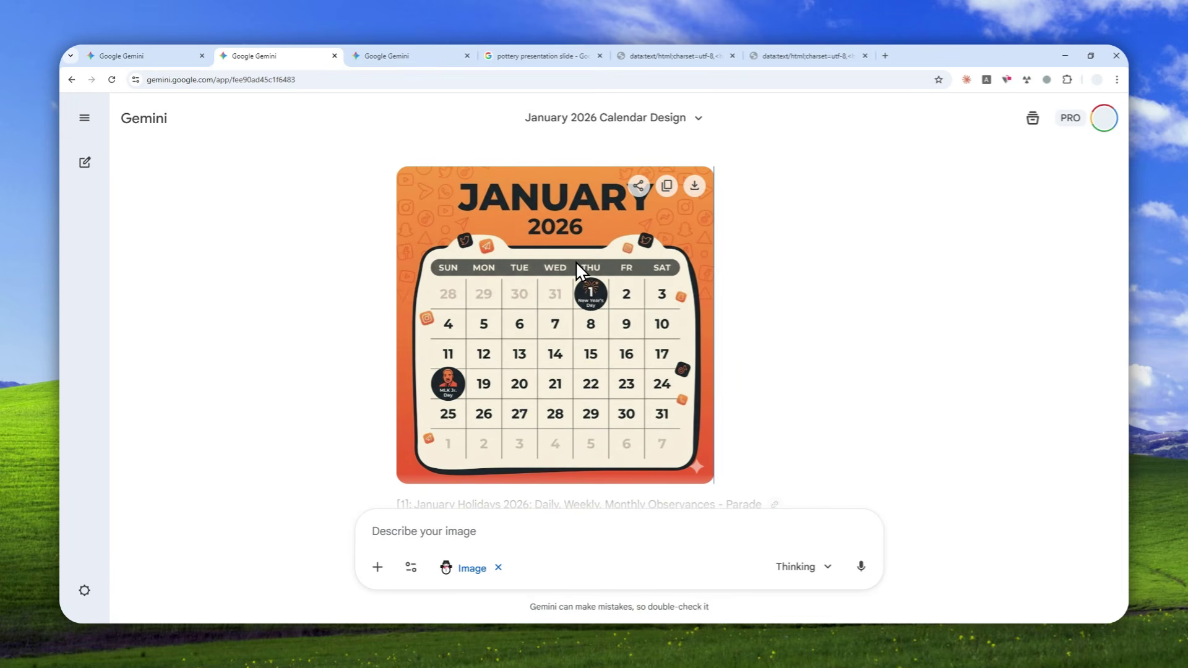
Compare the blue swirl reference image with the generated calendar in the January 2026 USA Holiday Calendar chat
click(383, 55)
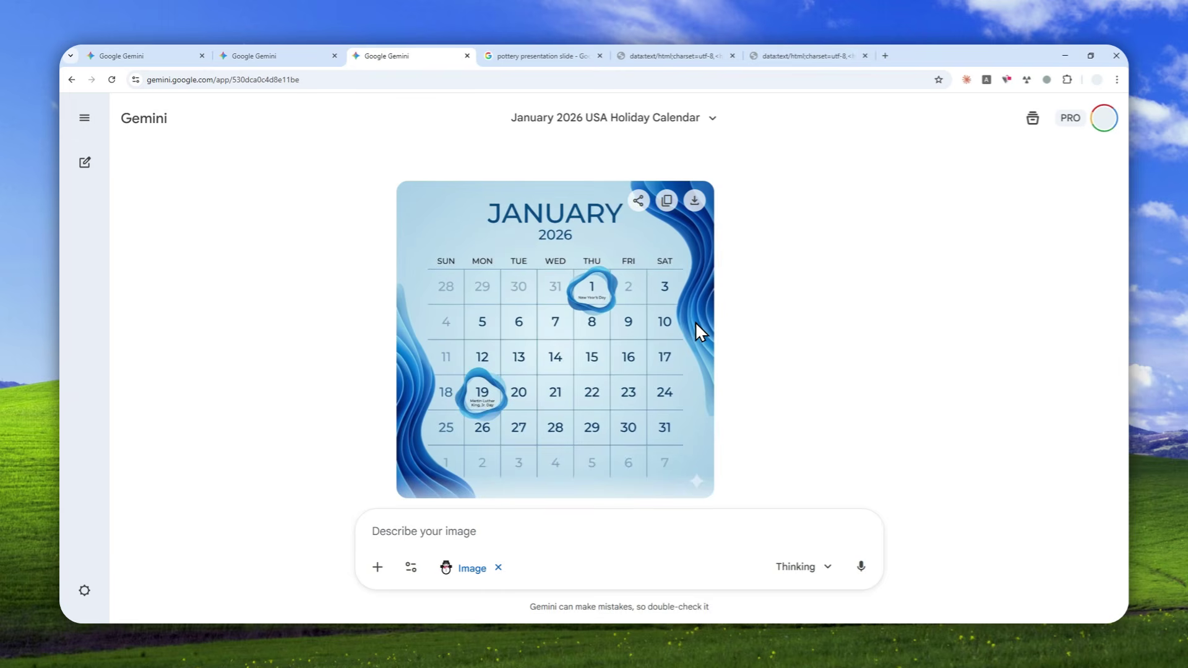
scroll(794, 311, up, 5)
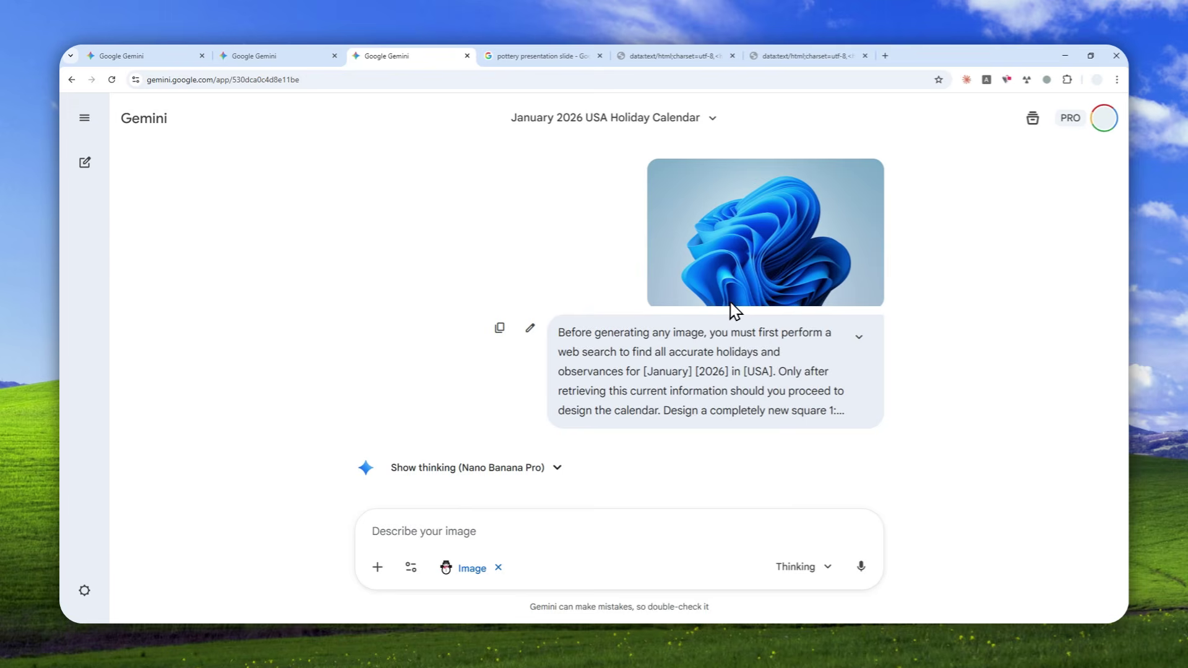
scroll(606, 316, down, 5)
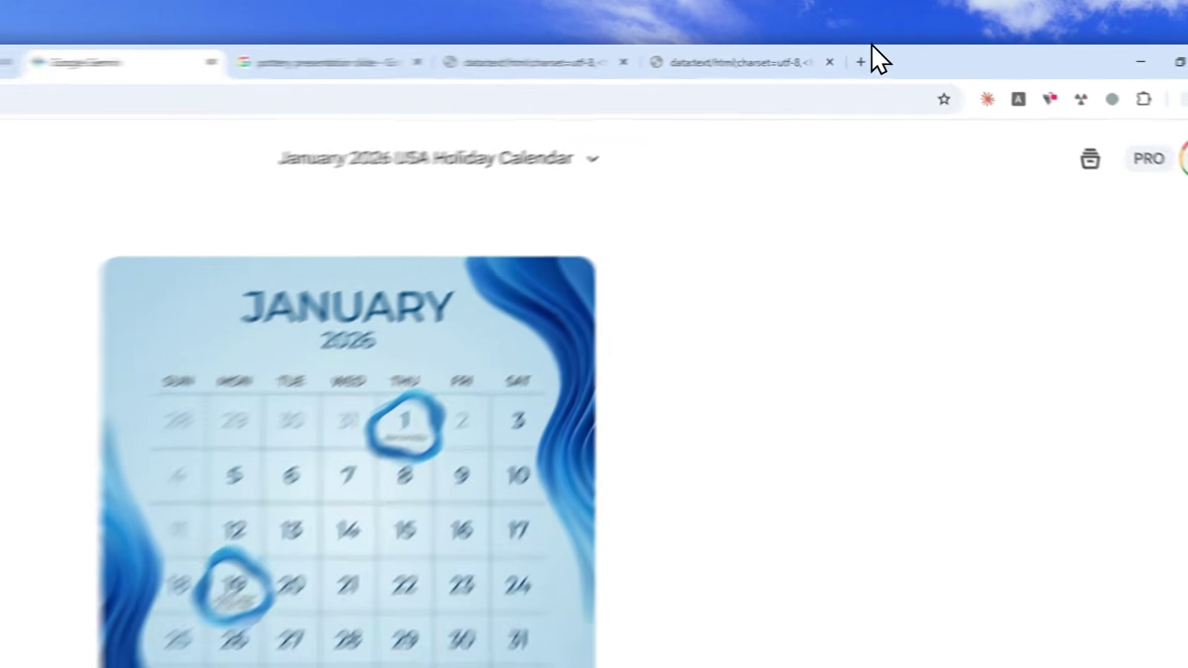
Open gemini.google.com in a new browser tab
click(885, 56)
text(gem)
click(235, 113)
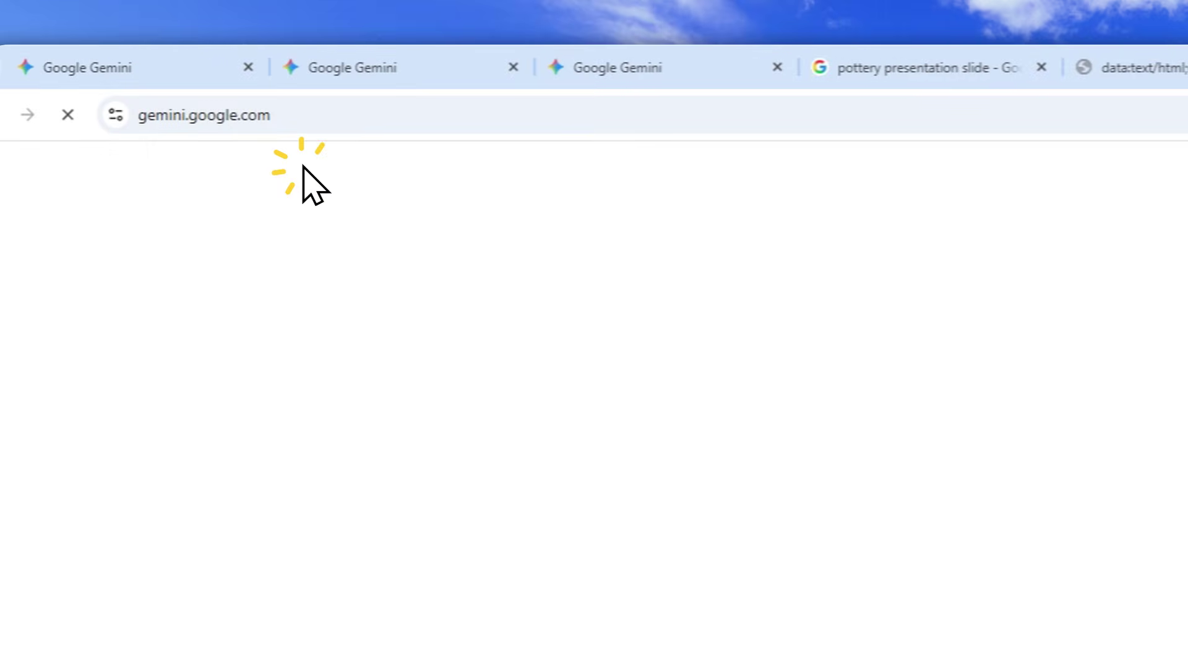
Copy the full calendar design prompt from the prompt page and paste it into the new Gemini chat
click(1117, 53)
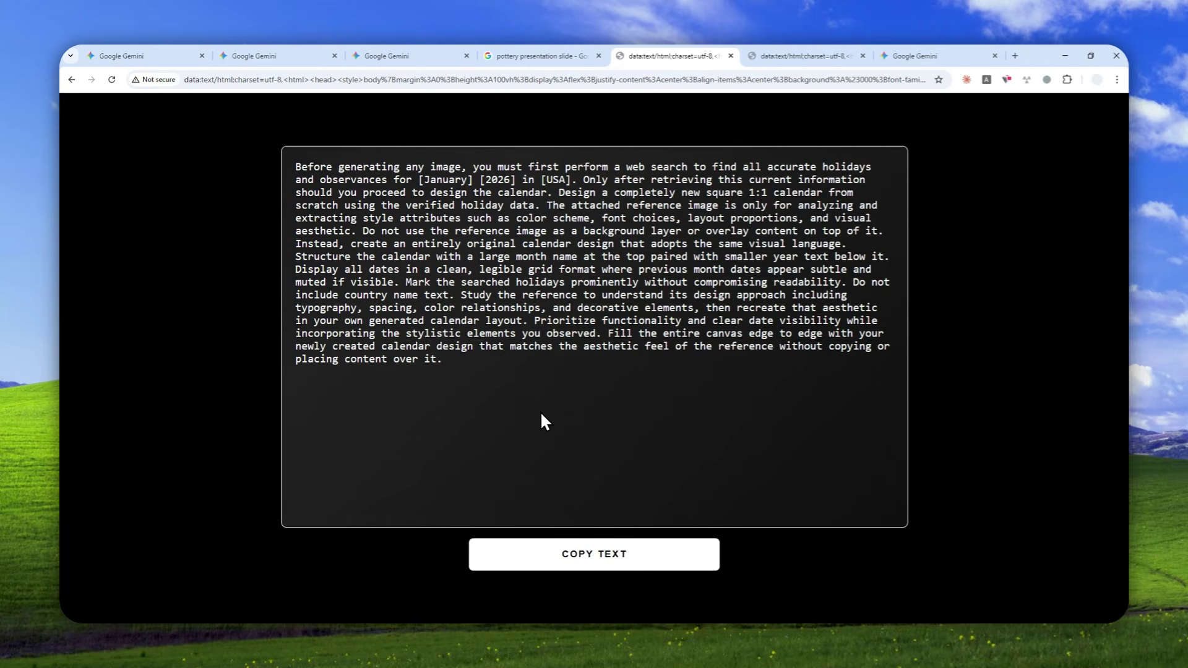
click(608, 562)
click(879, 57)
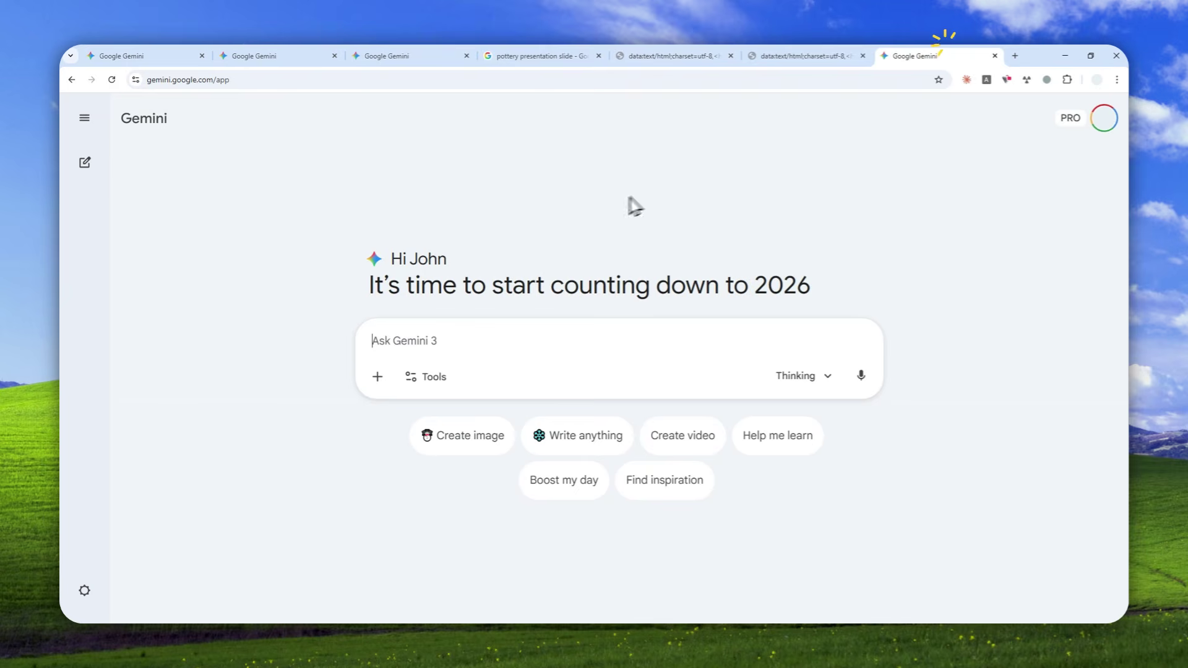
right_click(415, 331)
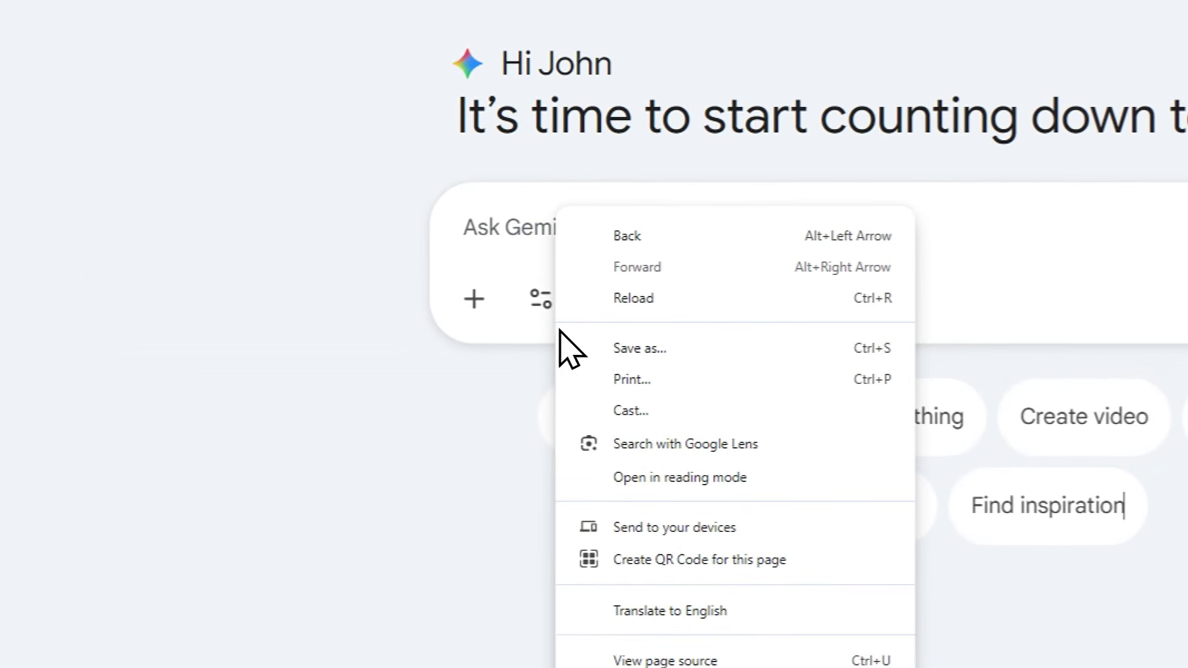
right_click(506, 253)
click(588, 458)
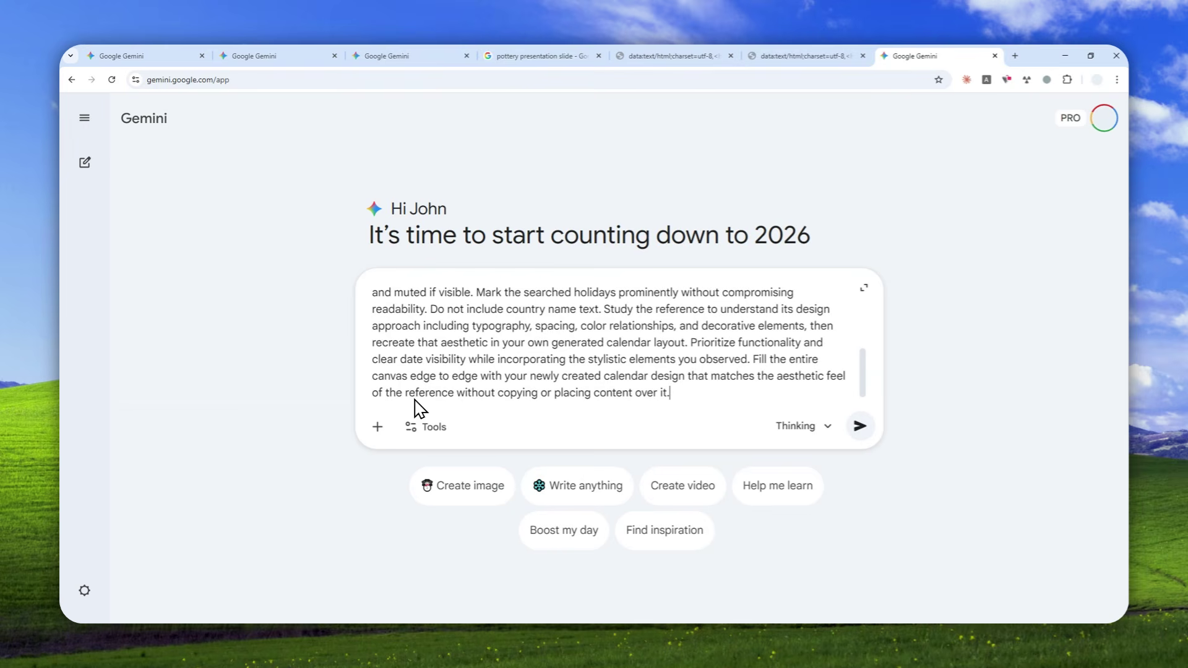
Copy the Slidesgo "Ceramic Art and Pottery" slide image from the pottery search results and attach it to the Gemini prompt
click(376, 427)
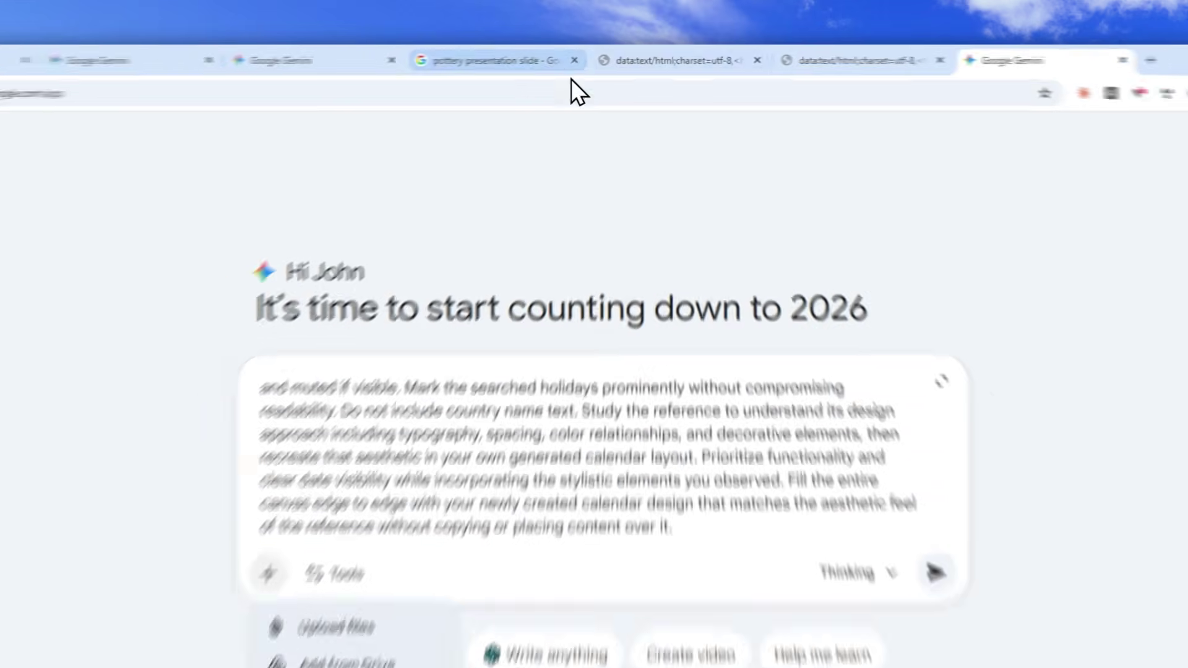
click(575, 56)
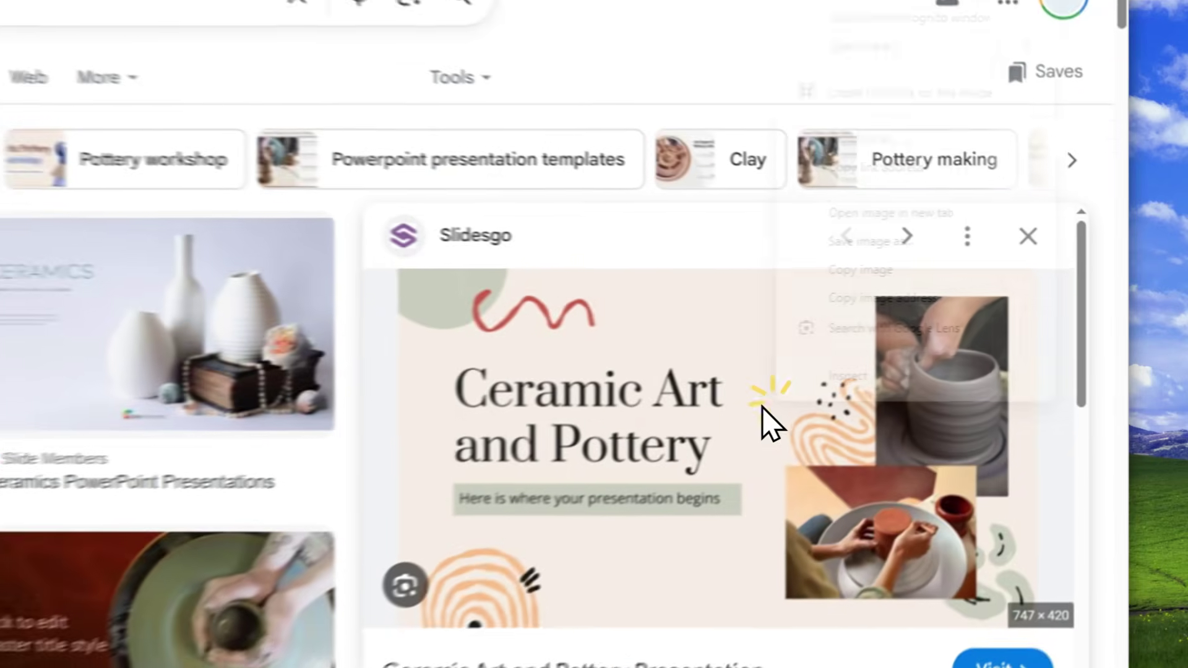
right_click(982, 355)
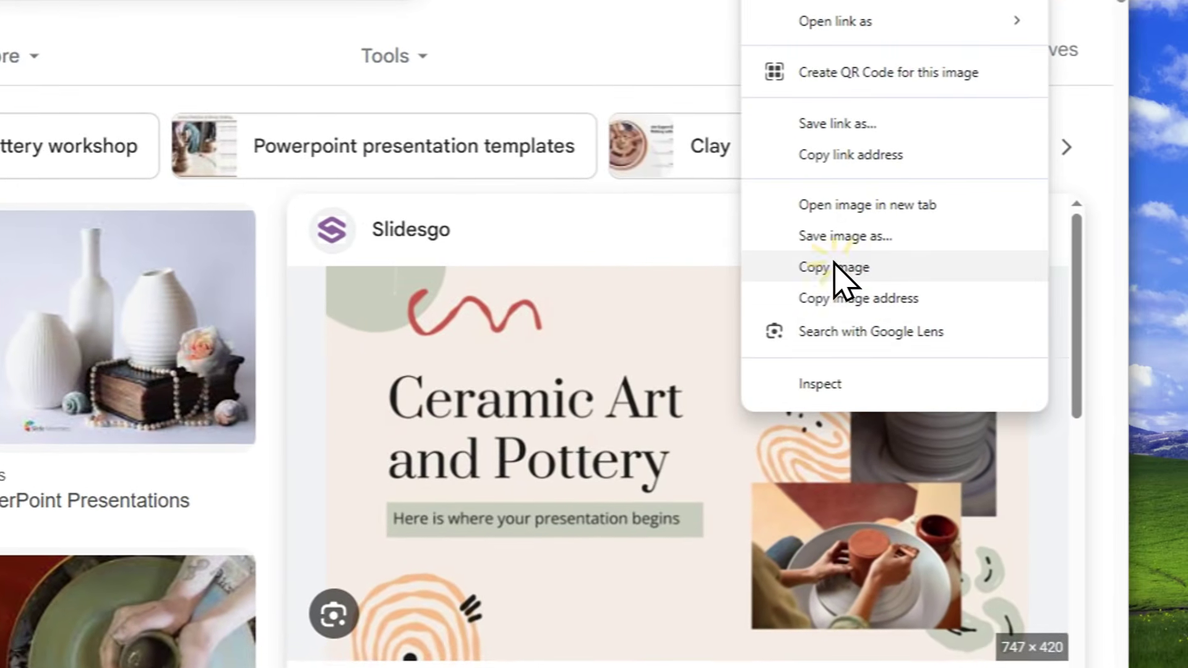
click(940, 297)
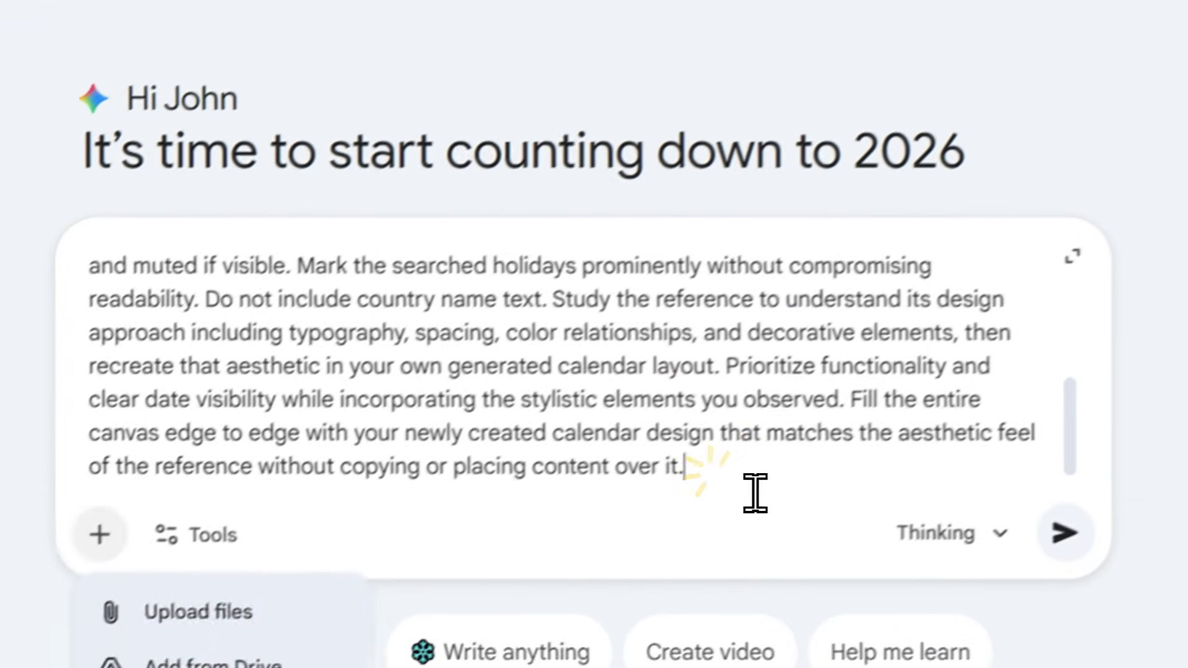
right_click(781, 445)
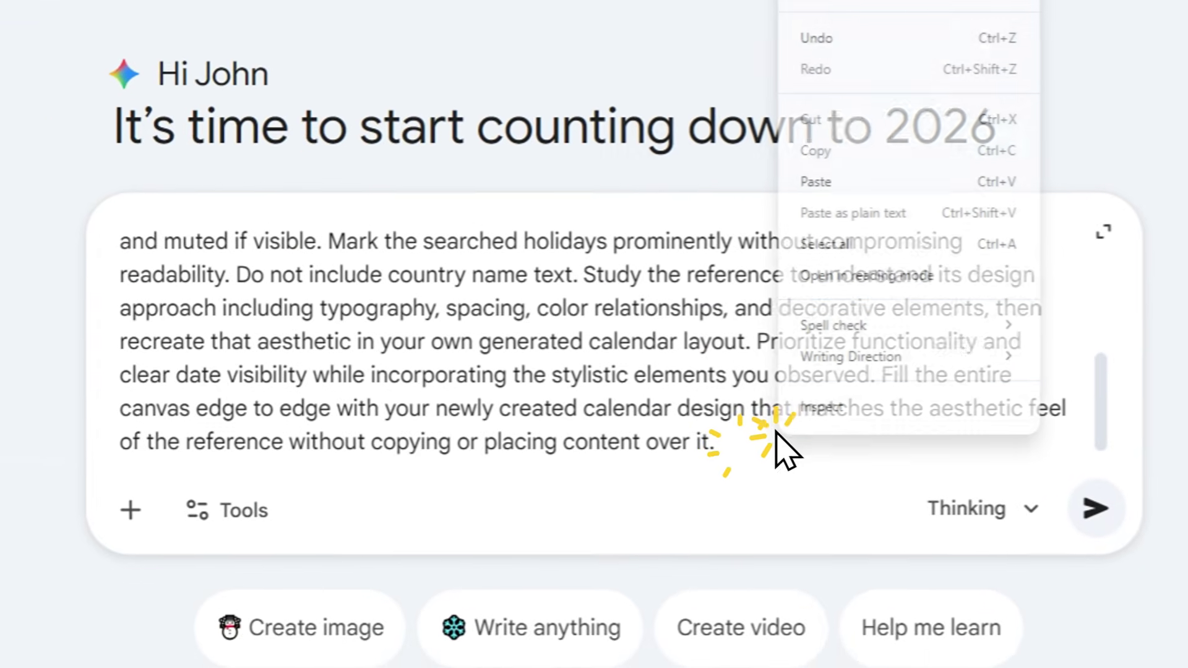
click(829, 183)
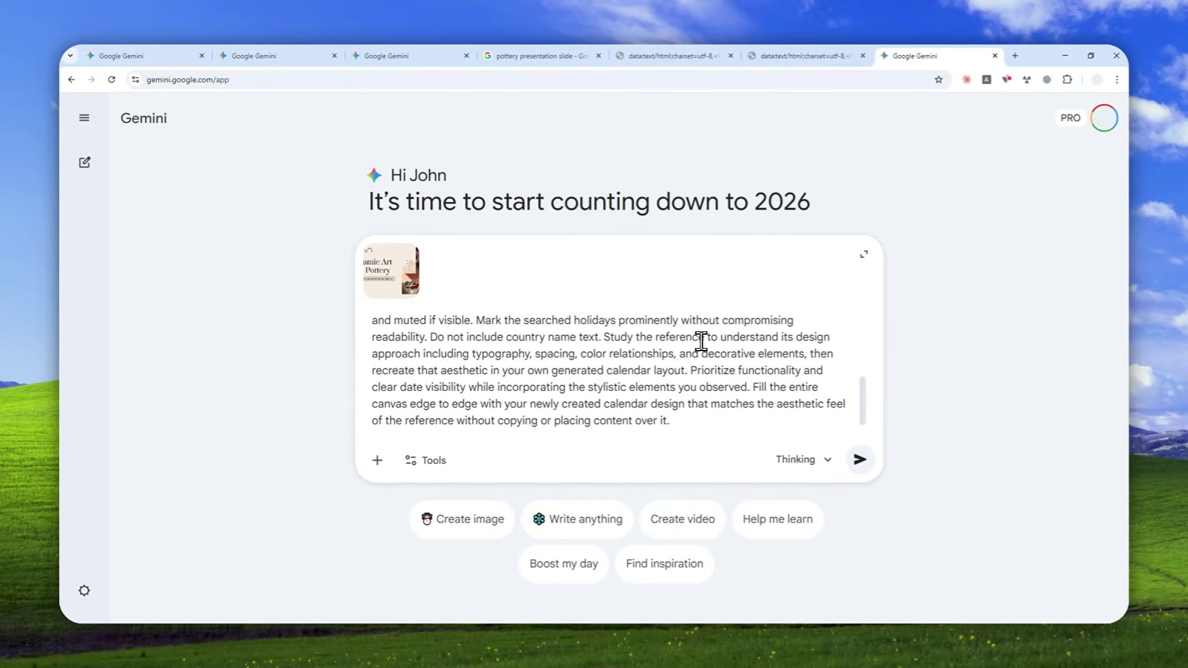
Review the pasted prompt, checking its bracketed month, year and country placeholders
scroll(643, 333, up, 5)
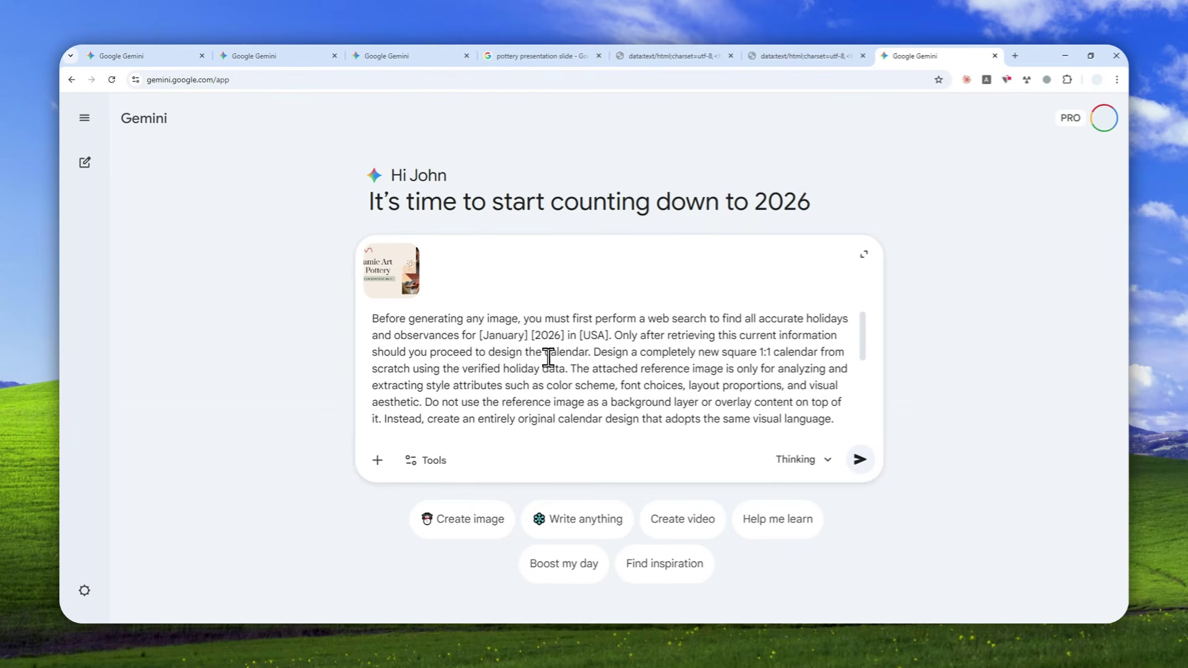
click(489, 336)
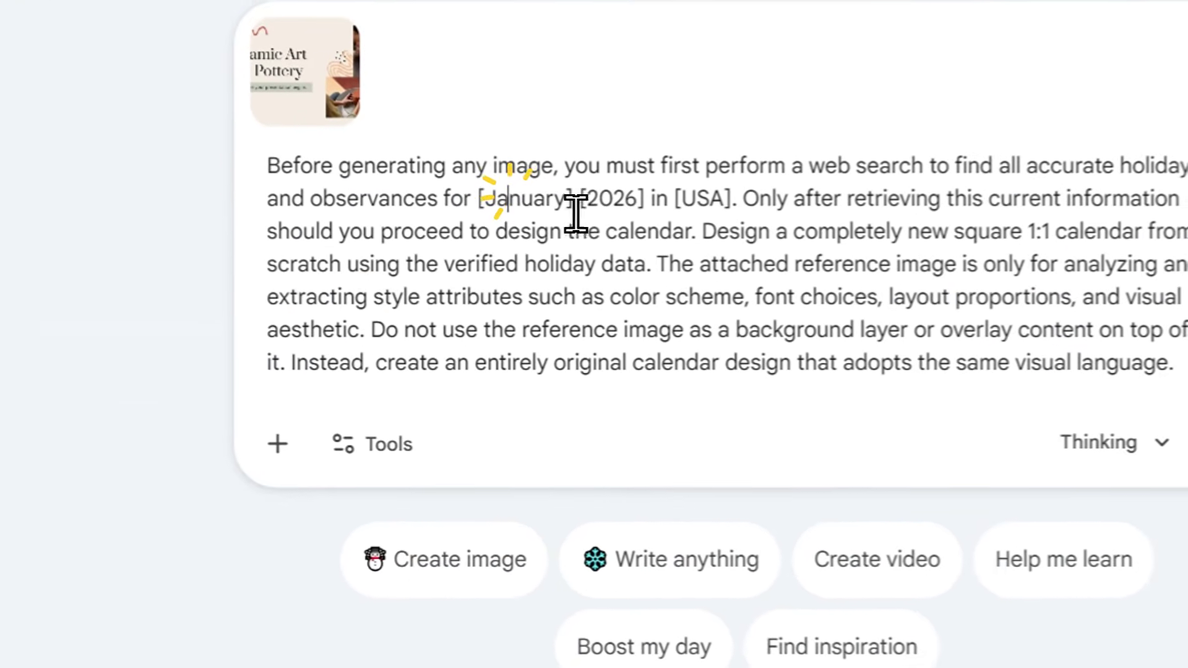
click(540, 332)
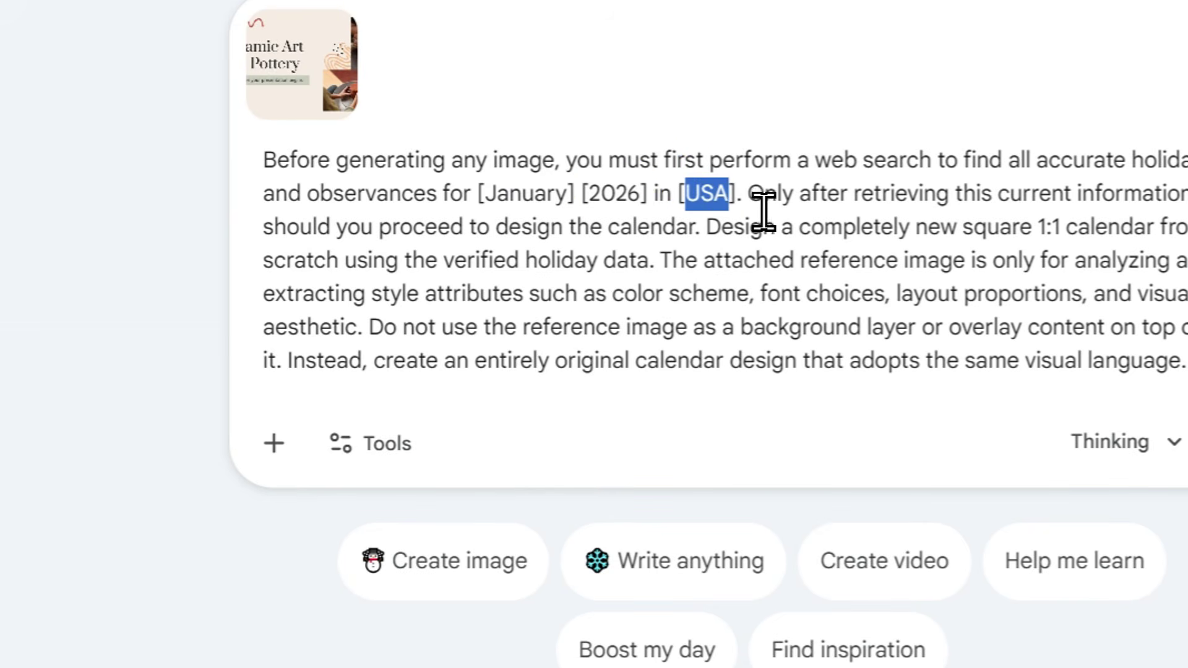
scroll(619, 221, down, 5)
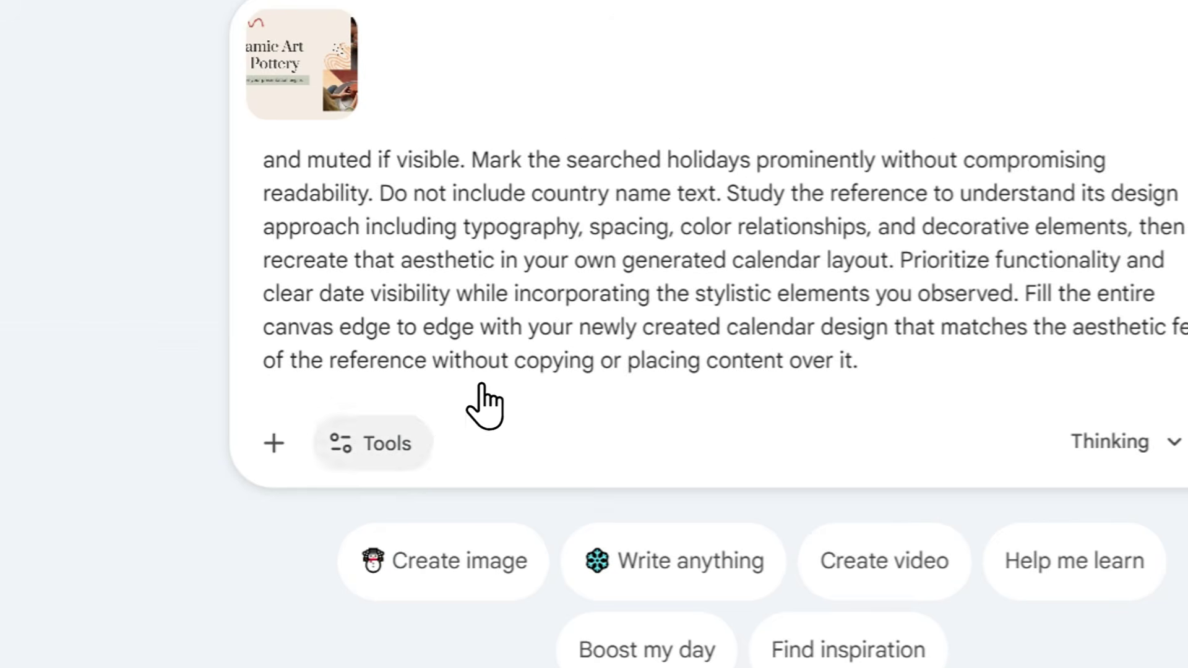
Turn on the image creation tool, keep the Thinking model, and submit the prompt with its reference image
click(390, 447)
click(434, 631)
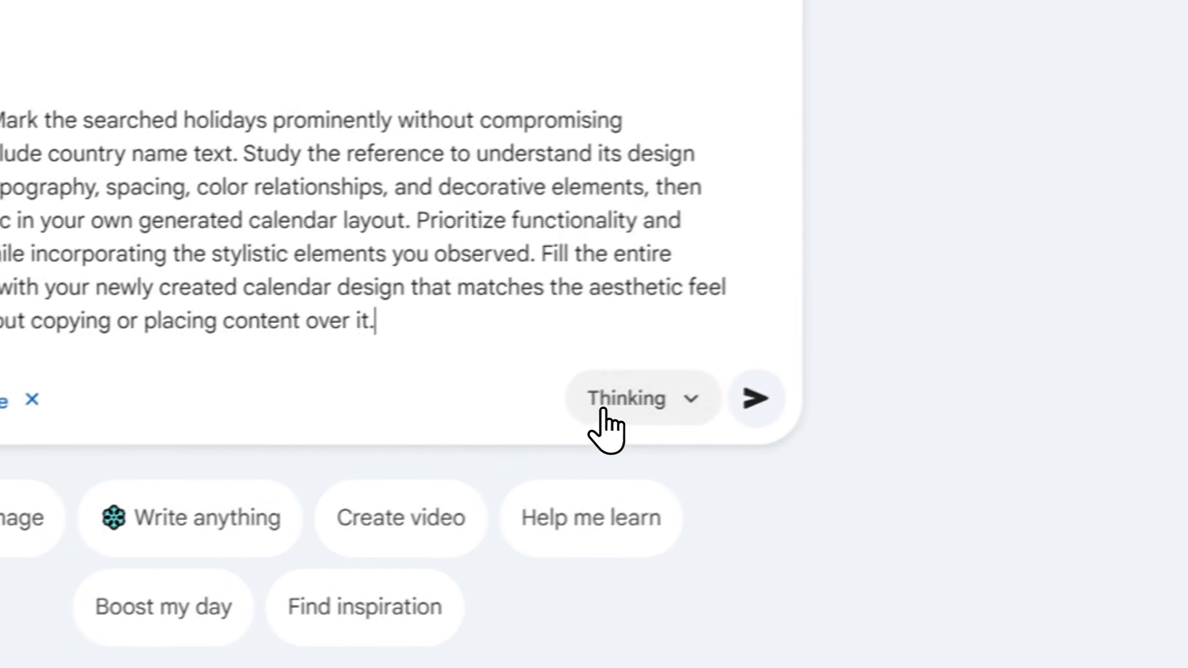
click(816, 348)
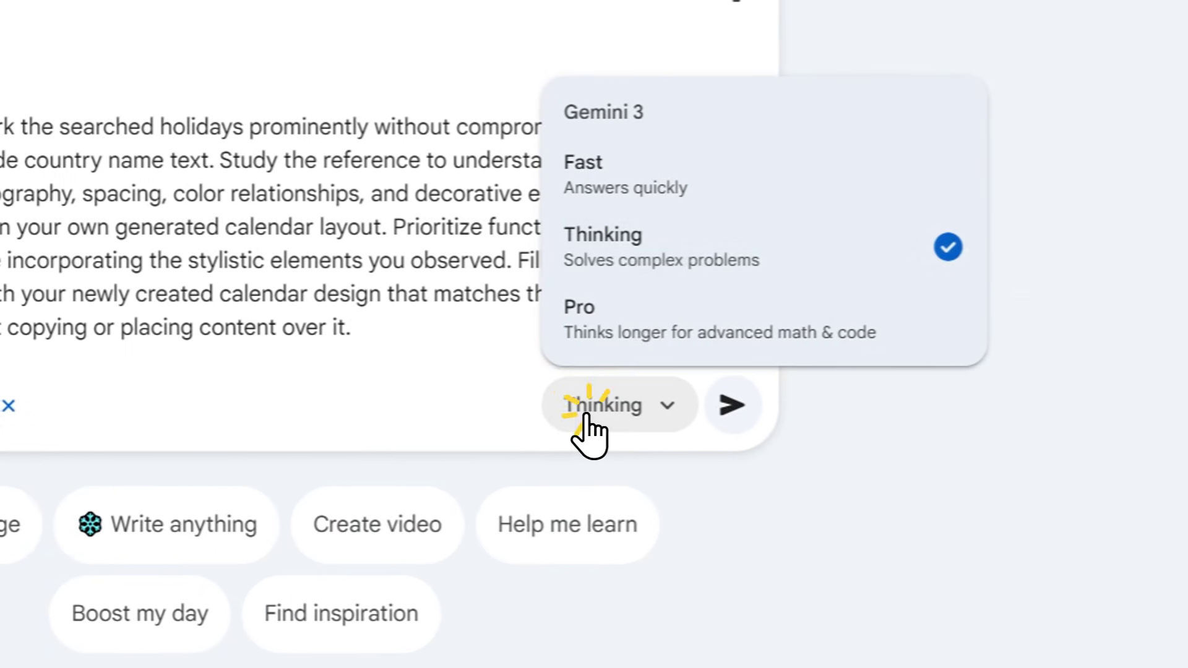
click(891, 175)
click(703, 407)
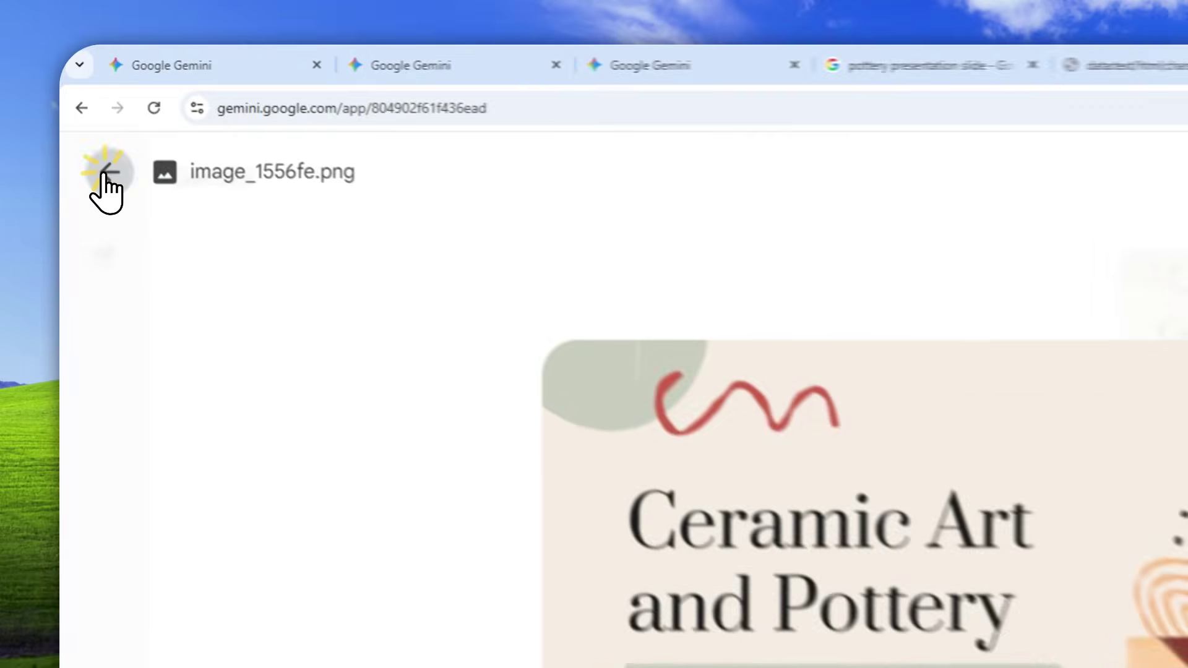
Close the reference image preview and examine the generated January 2026 calendar and the end of the response
click(87, 116)
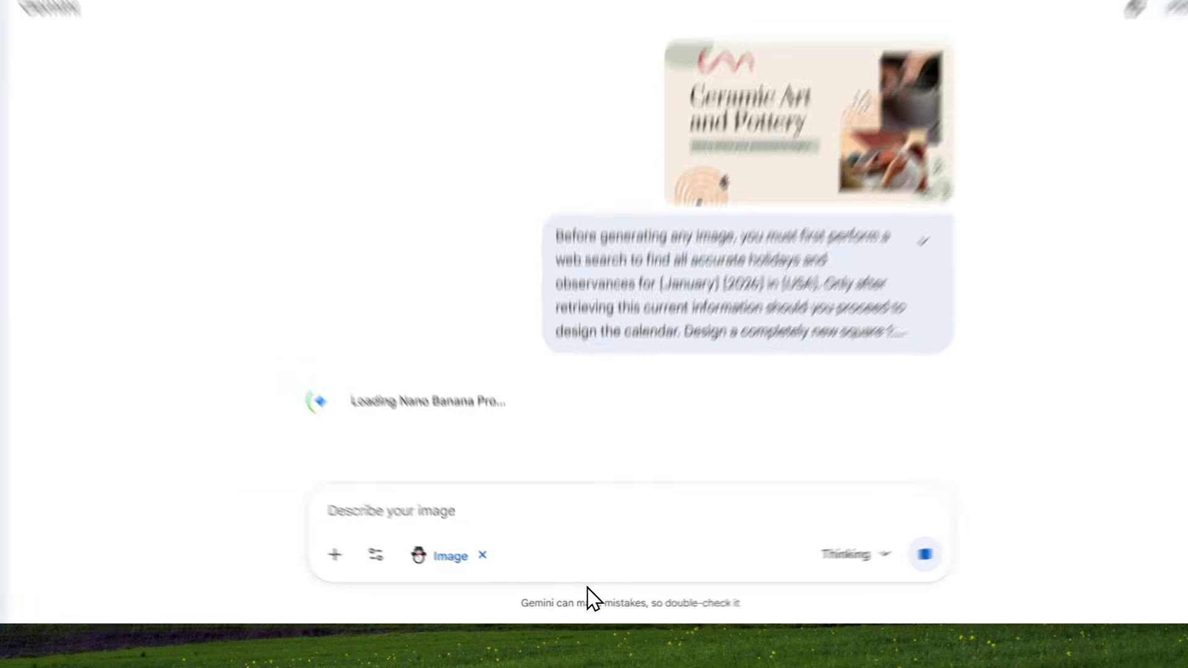
click(585, 587)
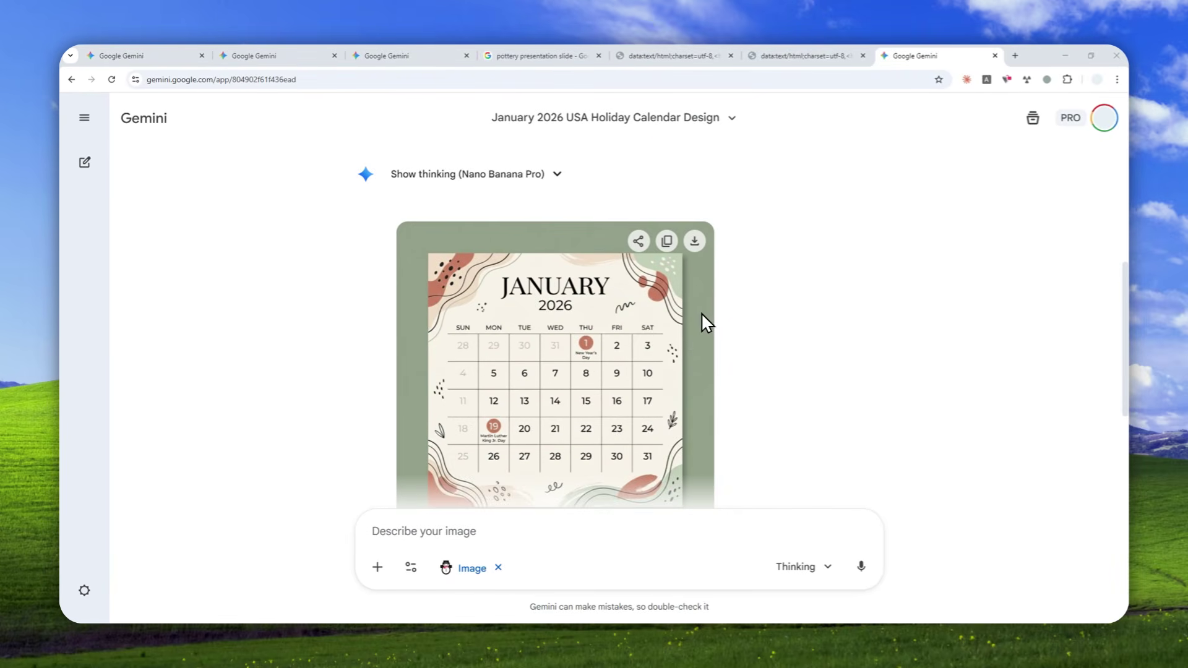
scroll(696, 316, down, 2)
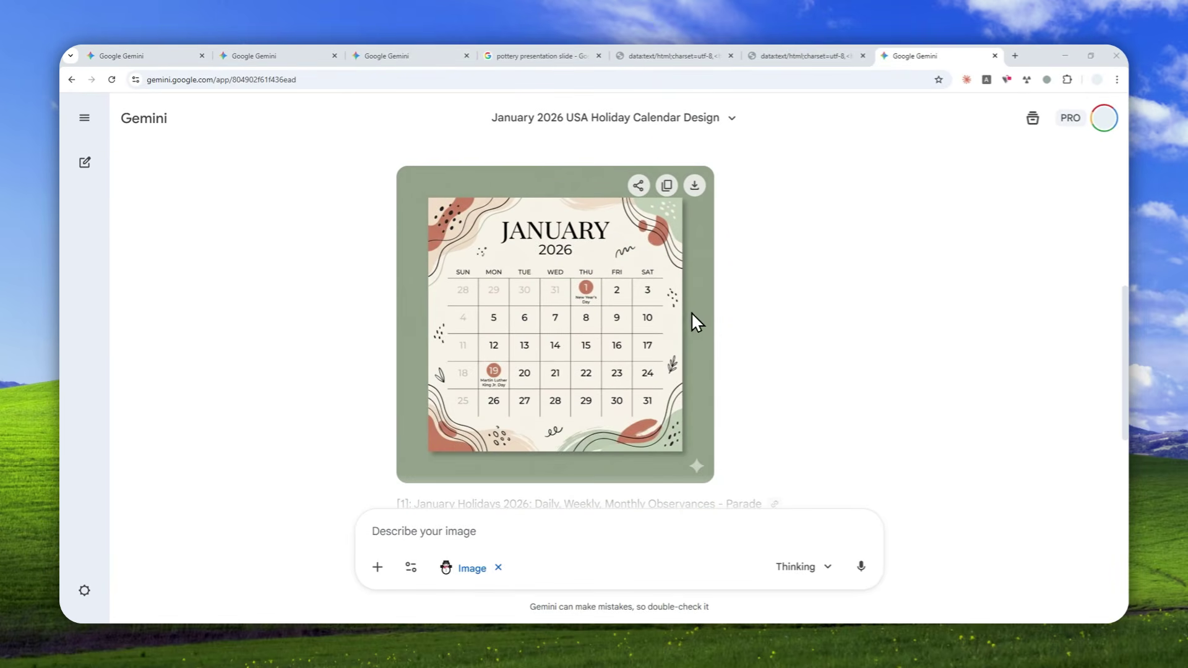
scroll(669, 314, up, 1)
scroll(873, 321, down, 3)
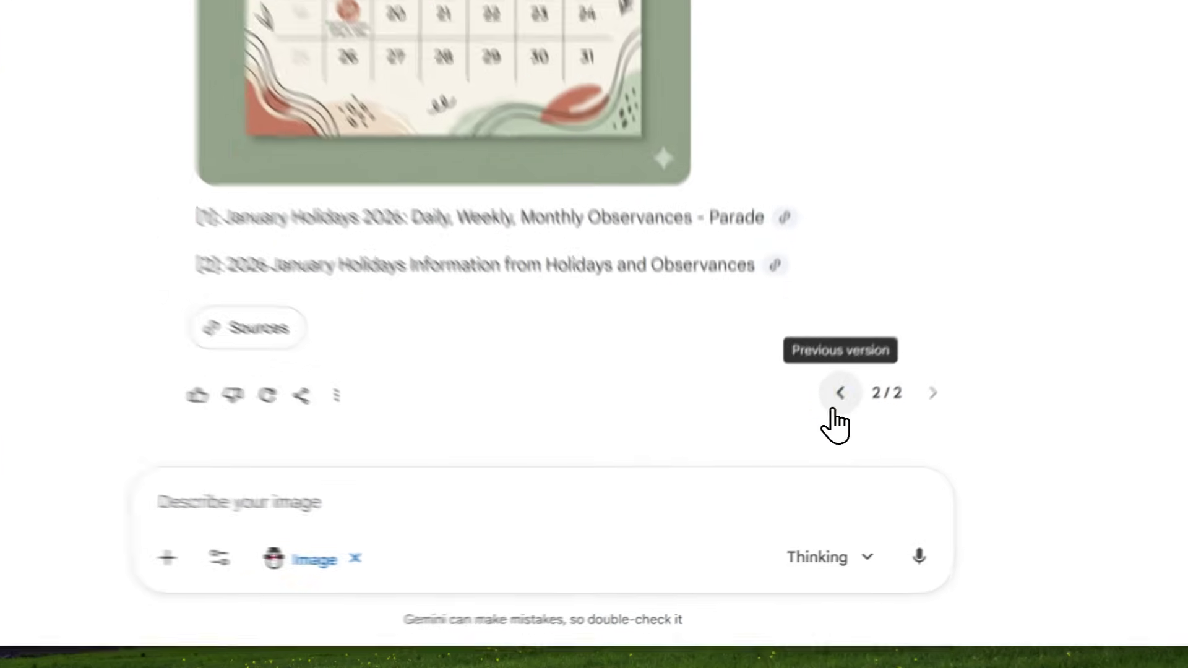
Show the previous version of the response and examine its calendar image and the notice below it
click(810, 464)
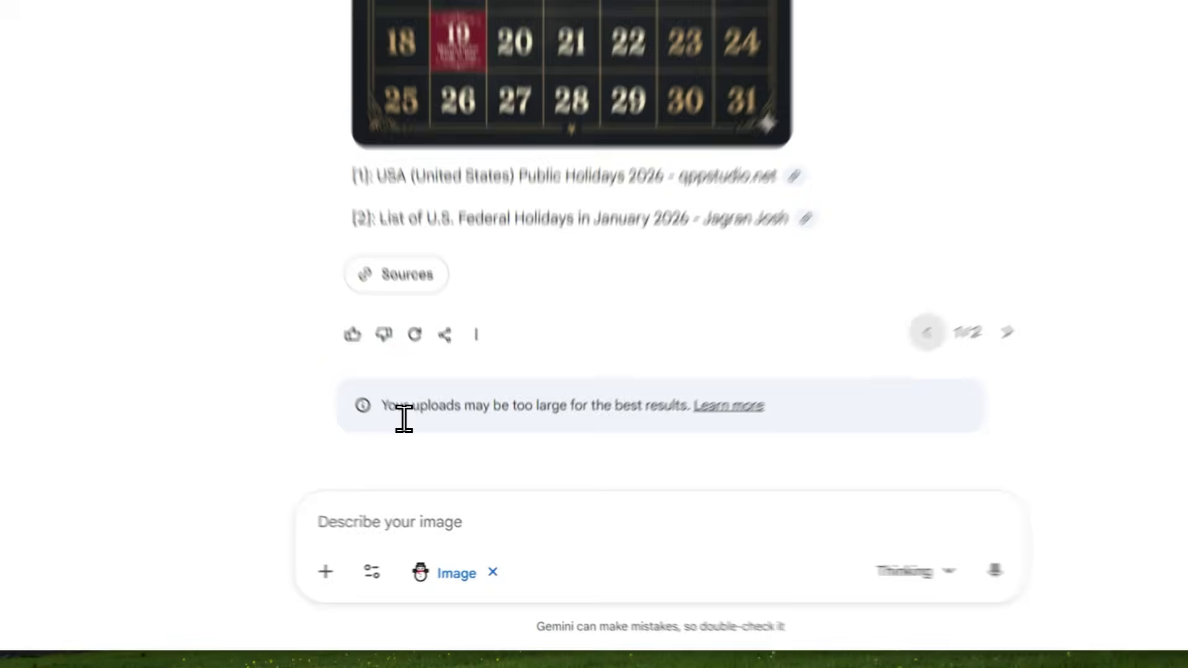
drag(434, 456, 615, 453)
drag(718, 351, 919, 329)
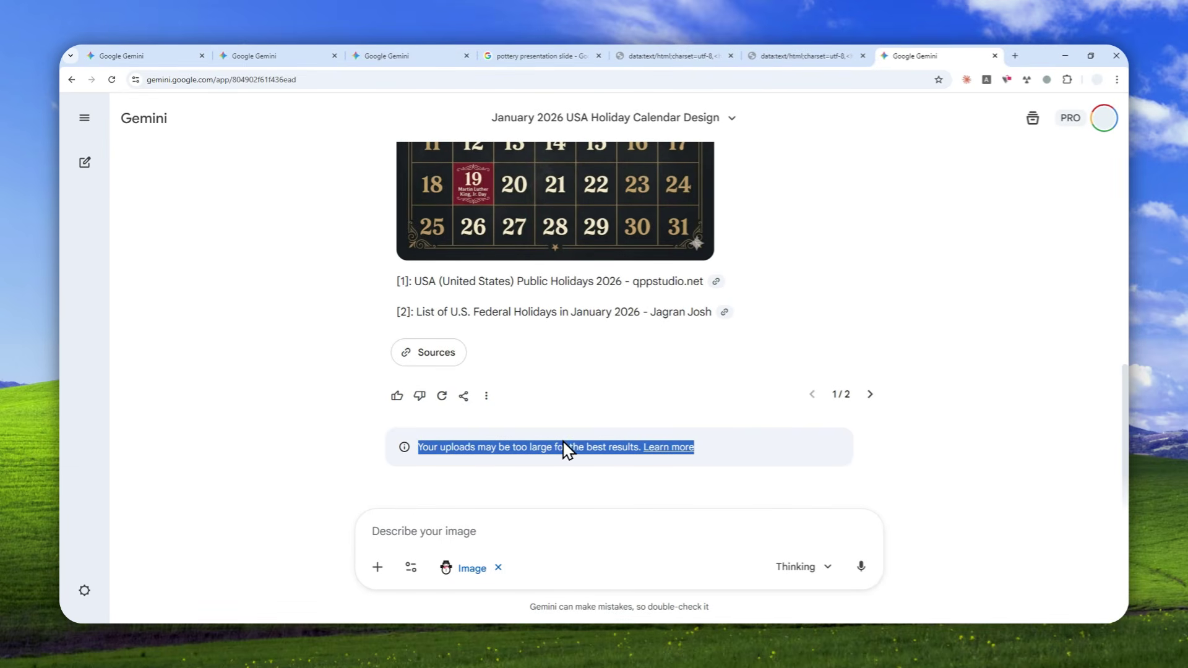
scroll(703, 371, up, 4)
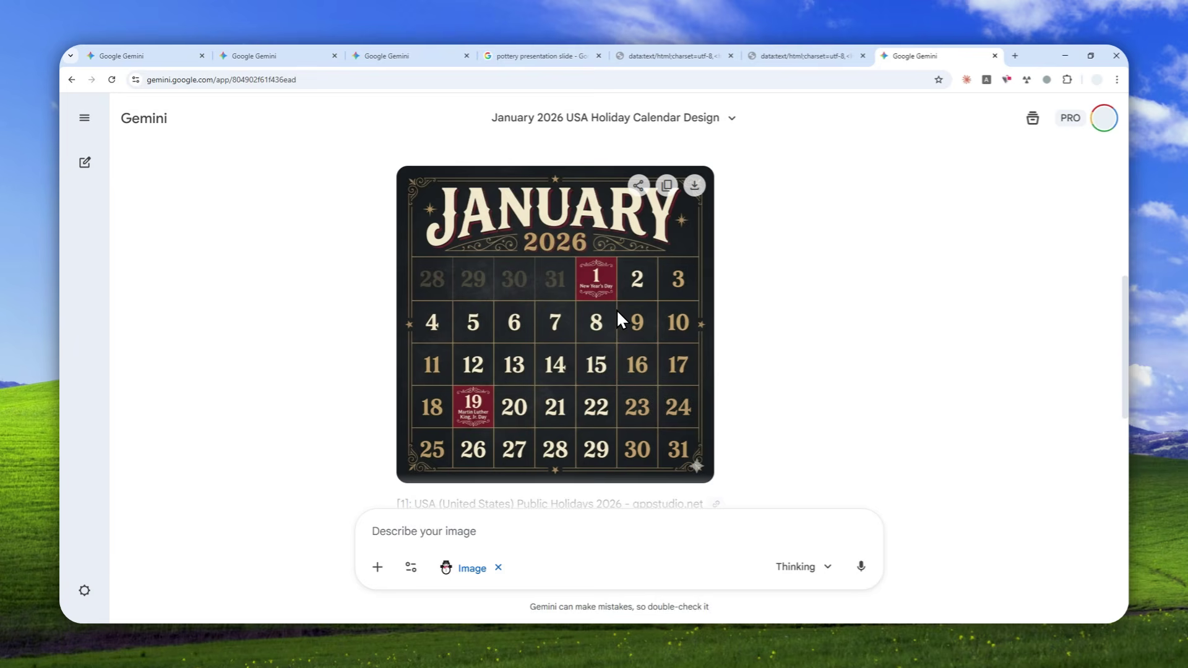
scroll(681, 326, down, 4)
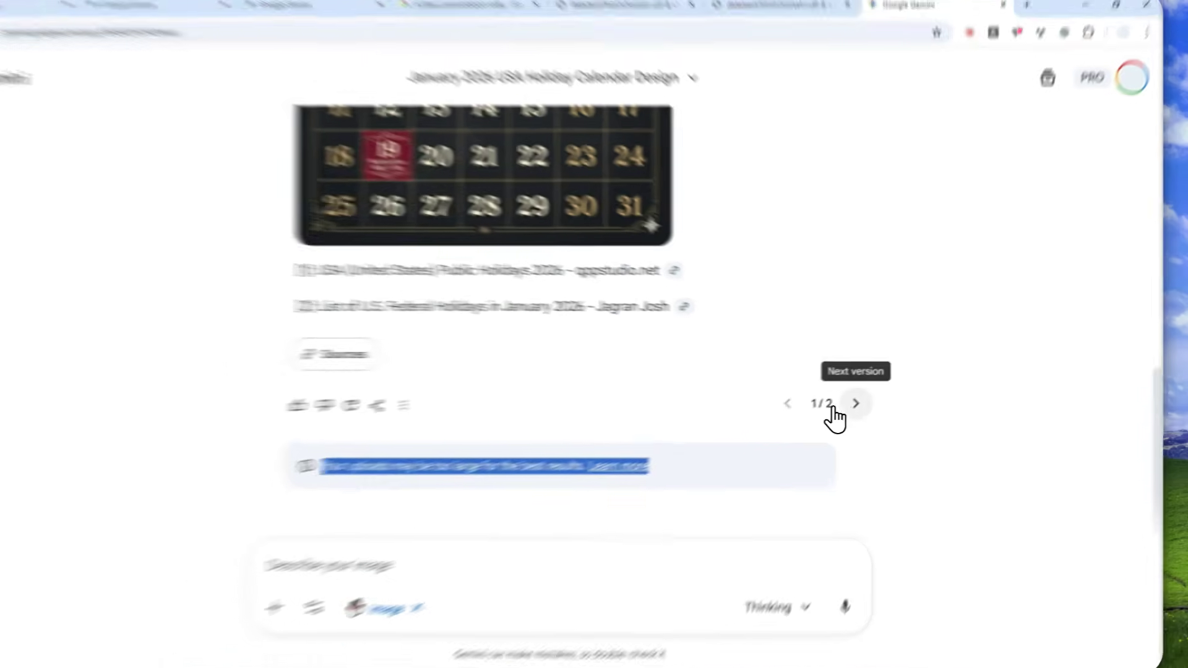
Return to the next version of the response, examine its January 2026 calendar image enlarged, and close the preview
click(836, 408)
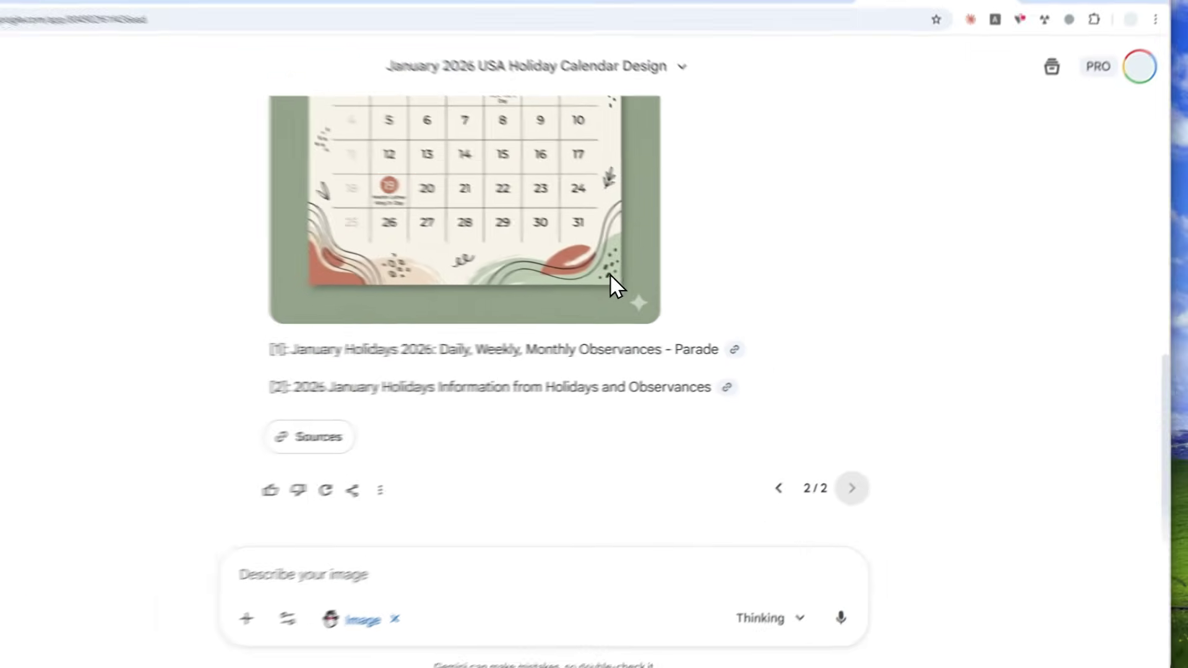
scroll(667, 292, up, 3)
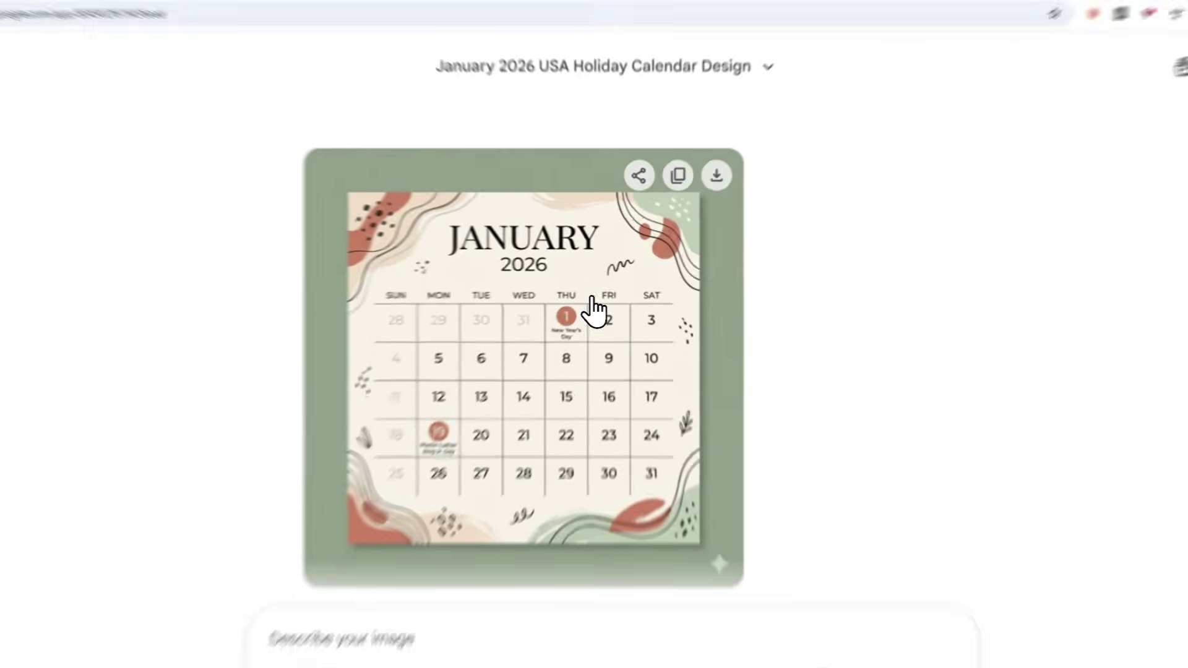
click(555, 275)
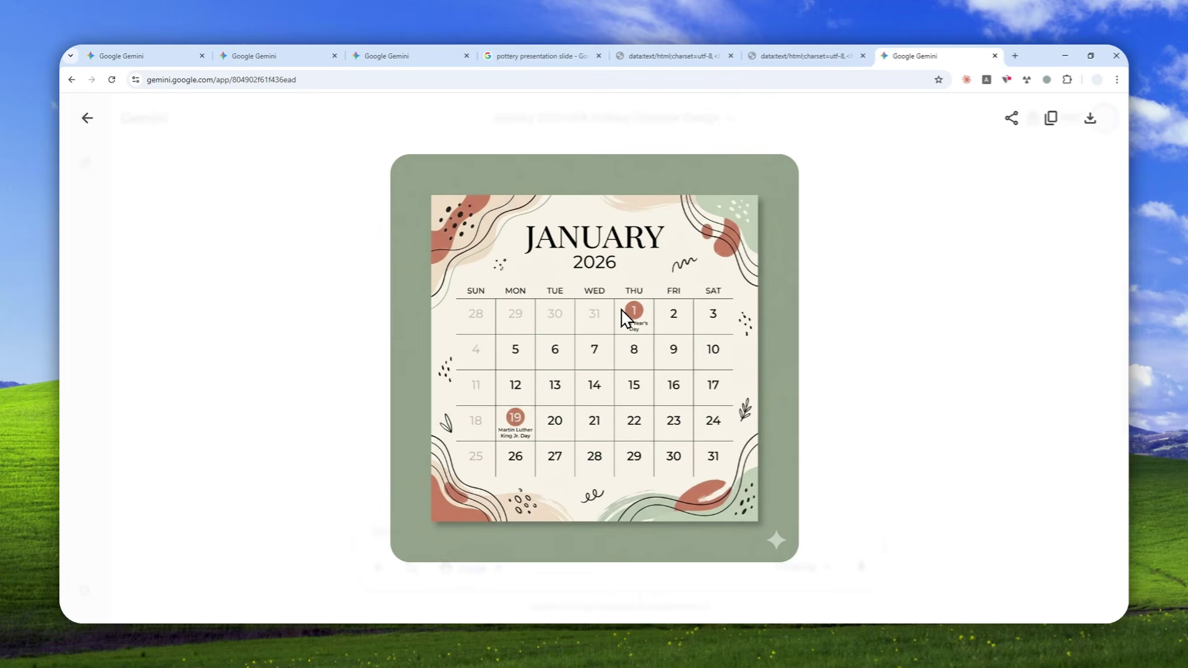
click(628, 333)
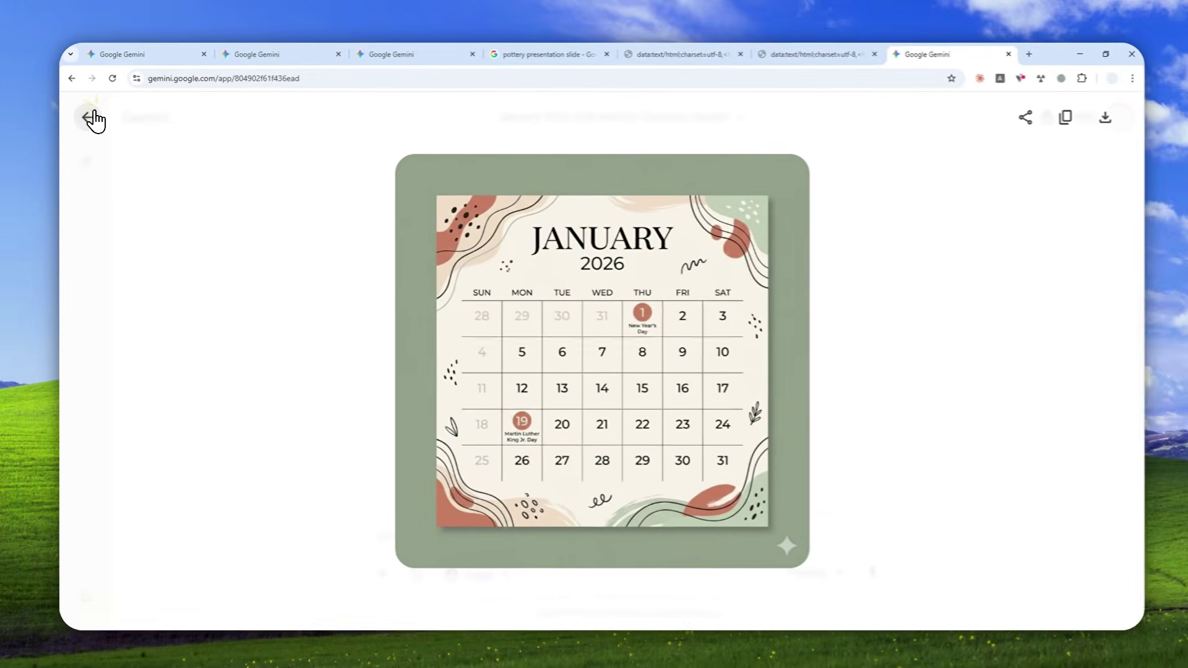
click(91, 117)
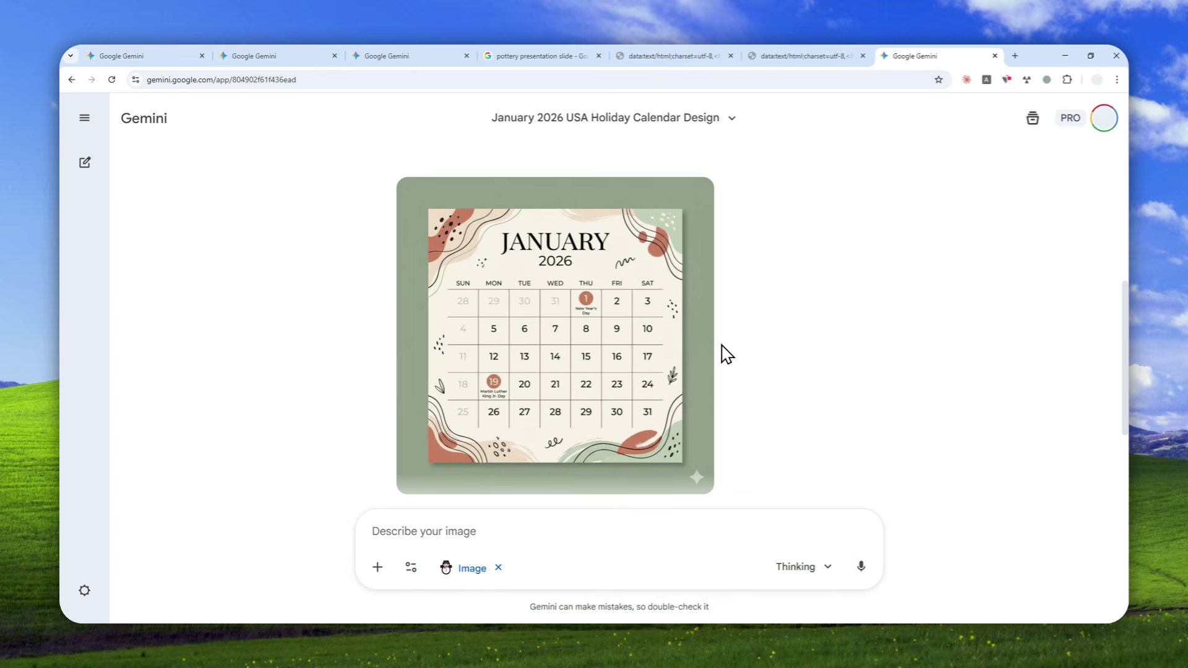
Copy the prepared follow-up prompt asking for another run with the same style and settings for the month of [February]
click(797, 56)
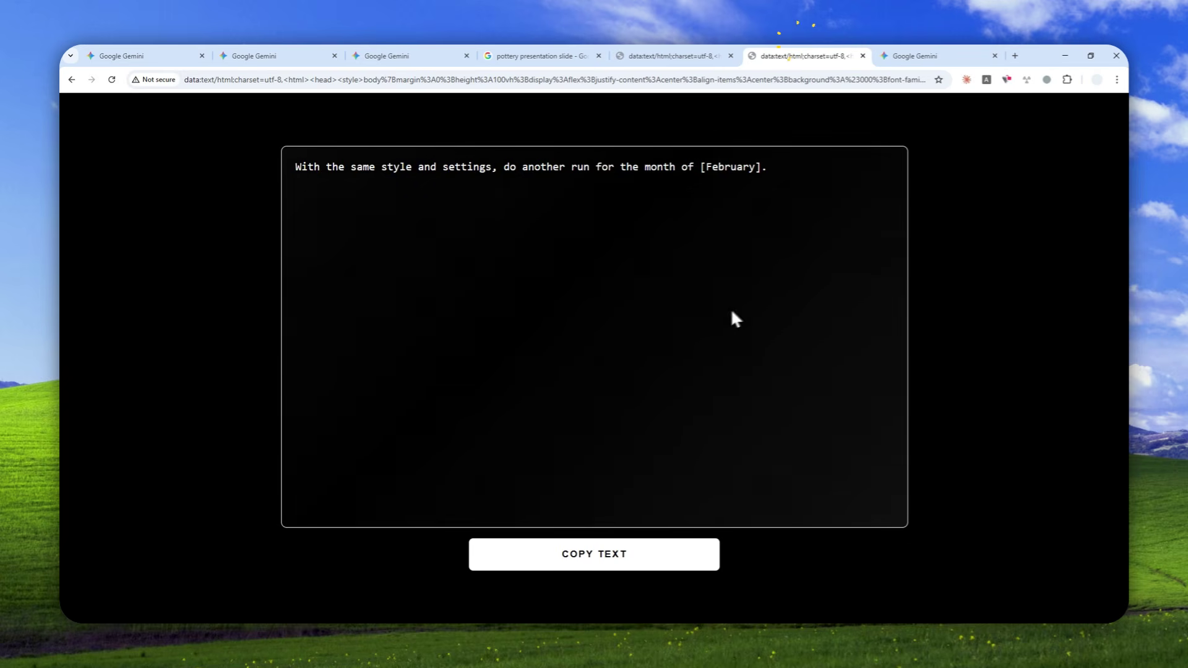
click(612, 560)
click(597, 557)
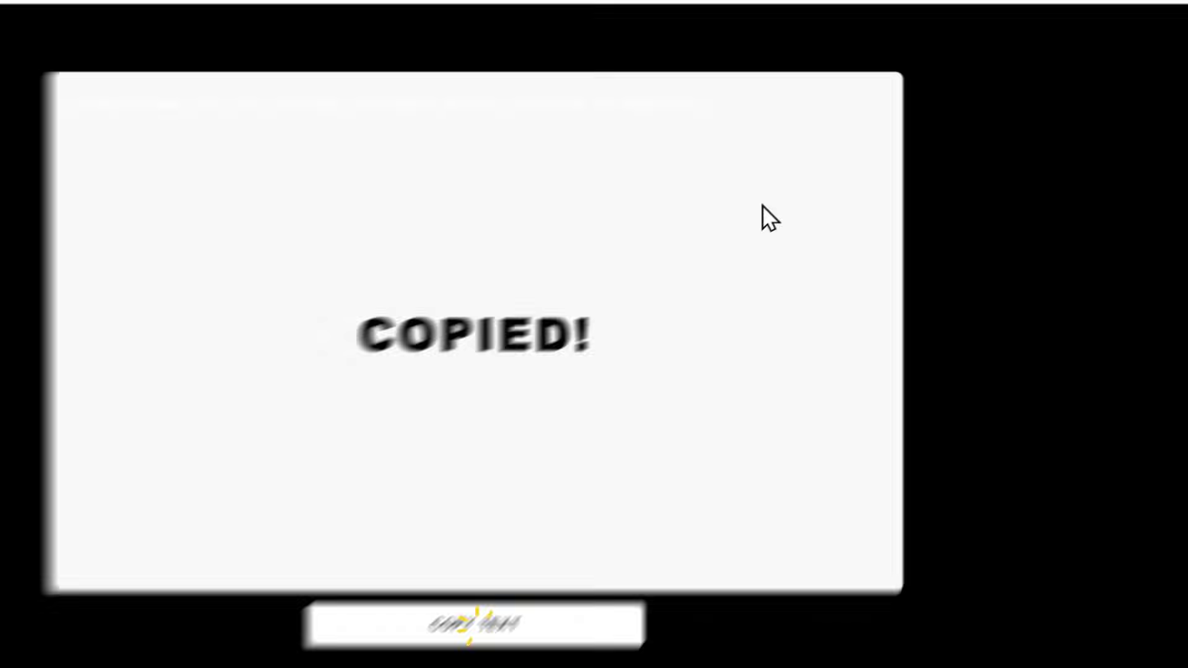
Paste the copied [February] prompt into the pottery-style calendar chat and submit it with the image tool and Thinking model
click(900, 56)
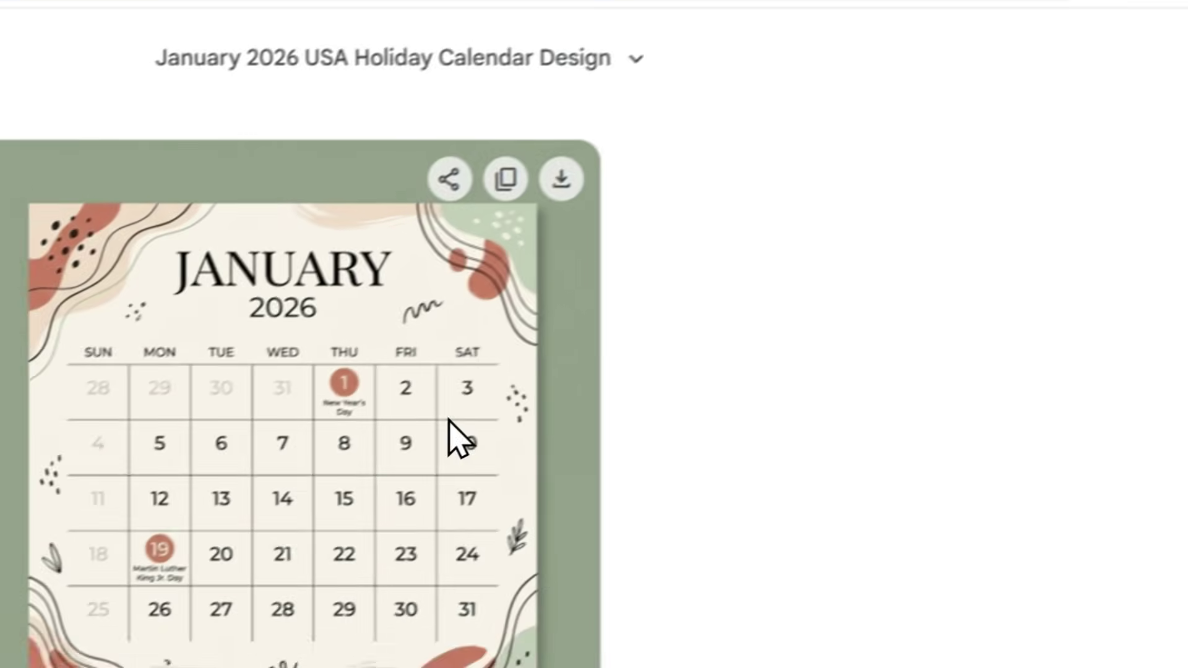
scroll(456, 437, down, 5)
right_click(432, 521)
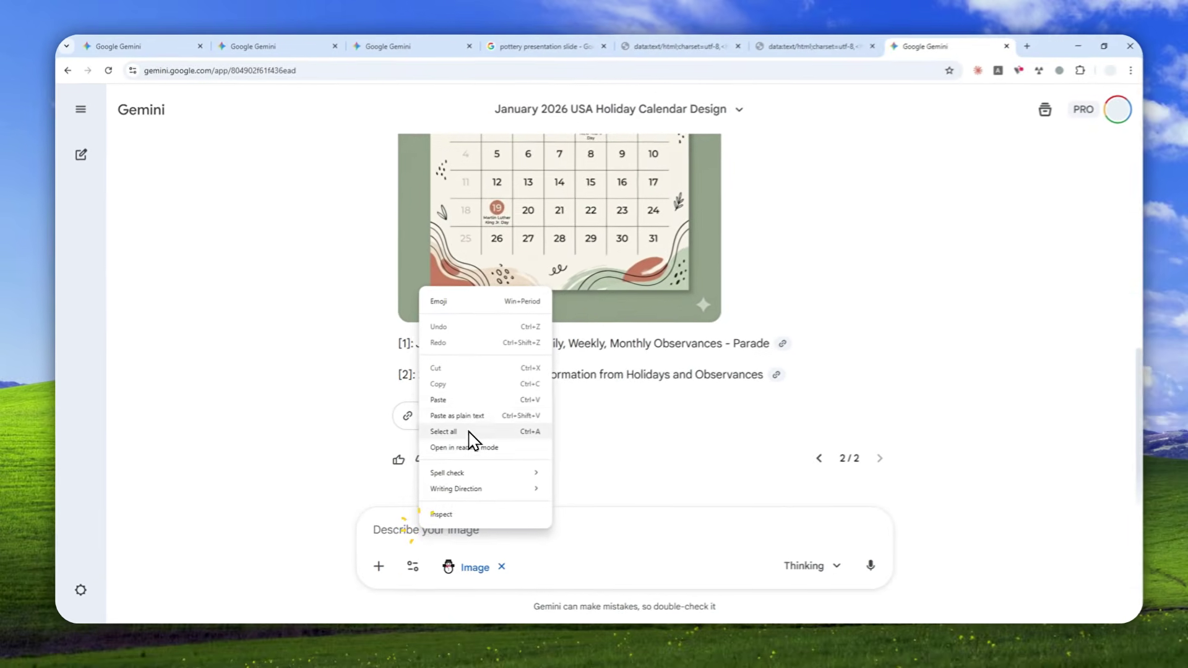
click(495, 391)
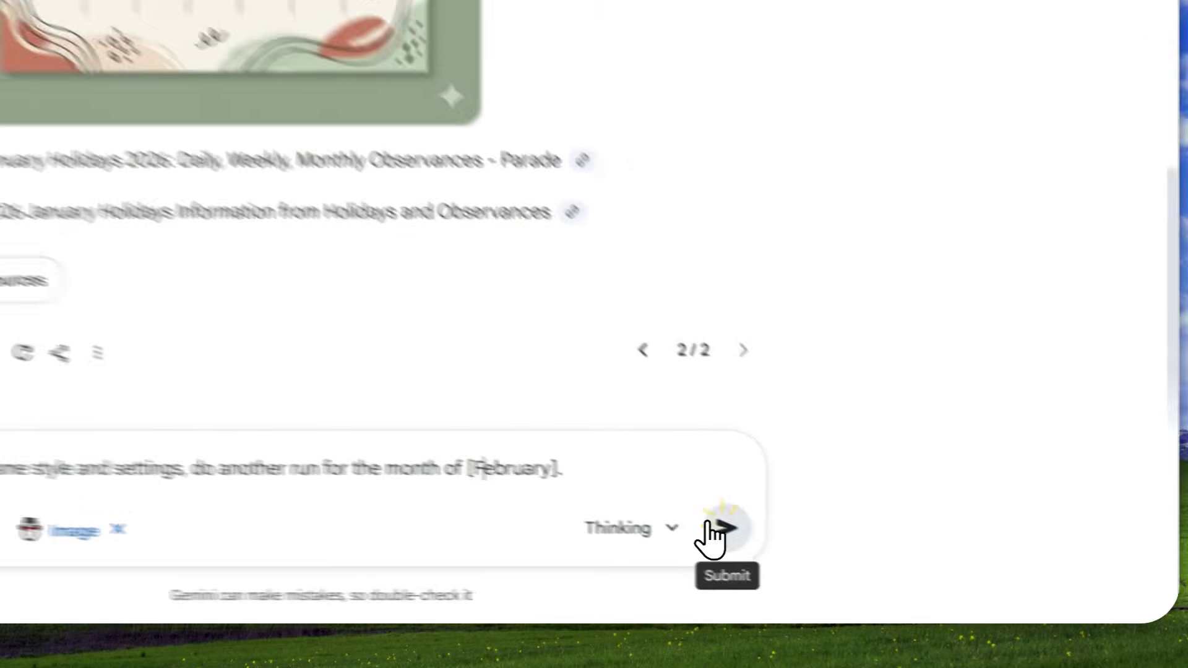
click(860, 567)
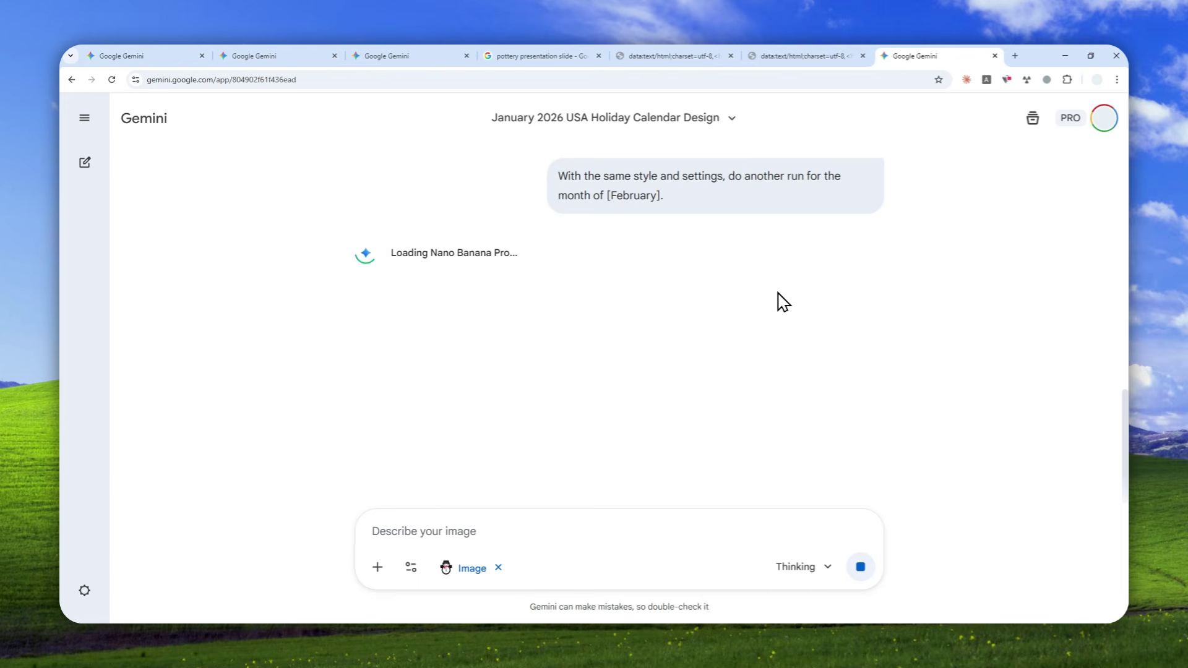
Compare the generated January calendar with the Ceramic Art and Pottery reference image and the original prompt in the chat
scroll(742, 322, up, 8)
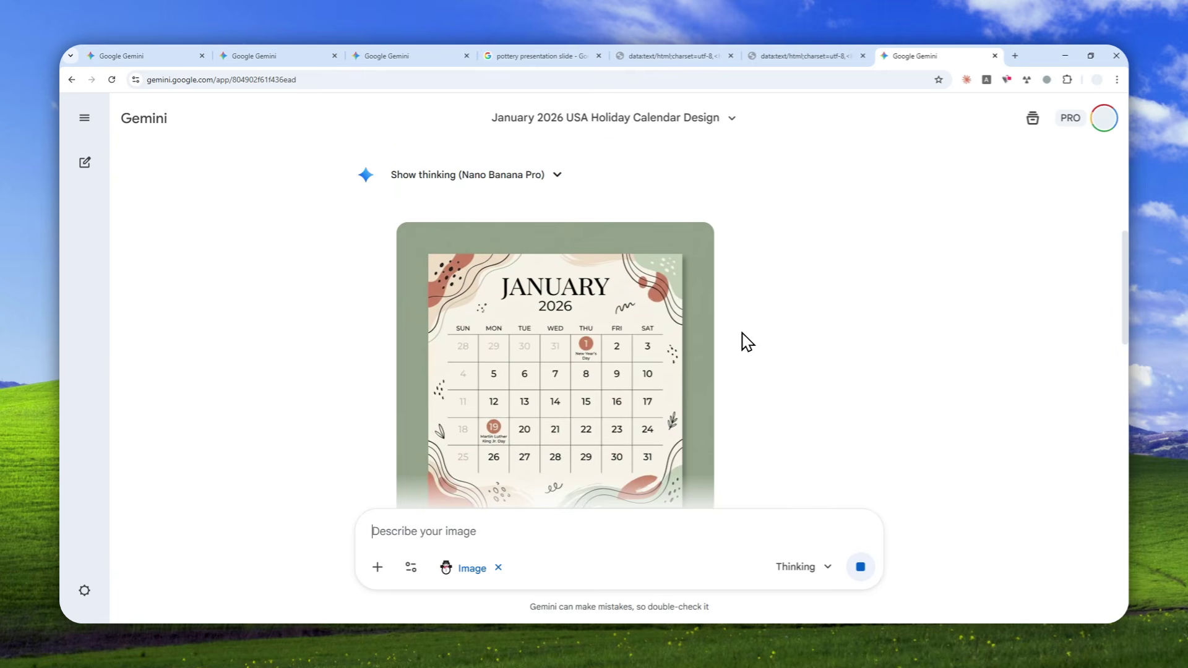
scroll(798, 325, up, 4)
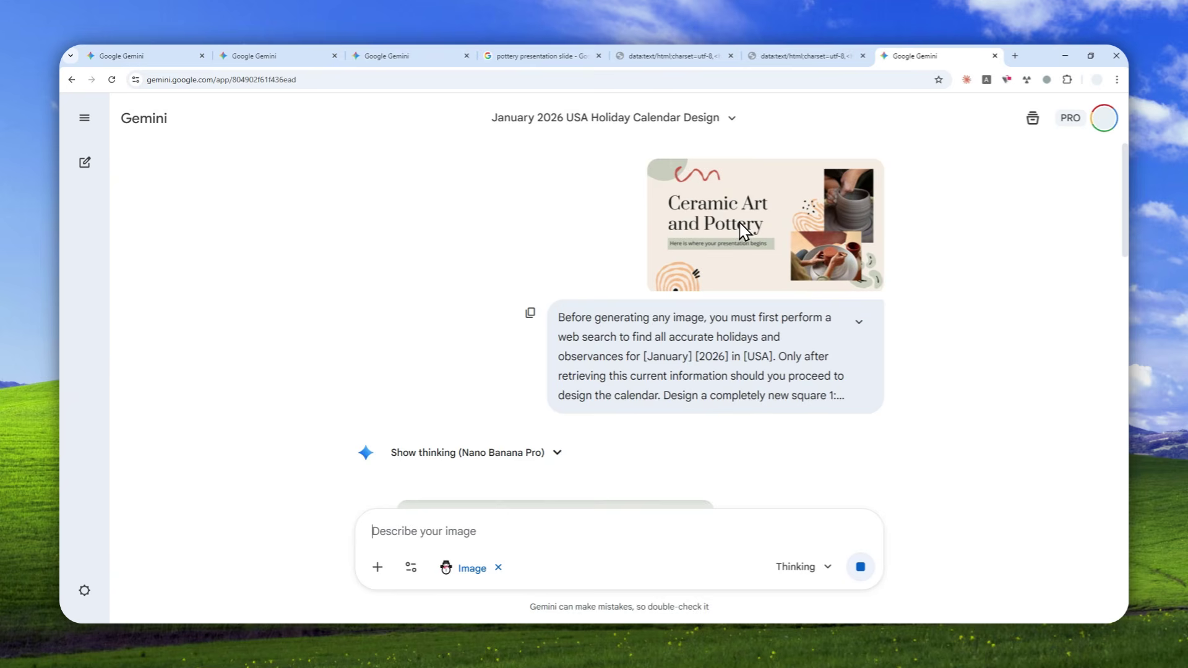
scroll(718, 250, down, 4)
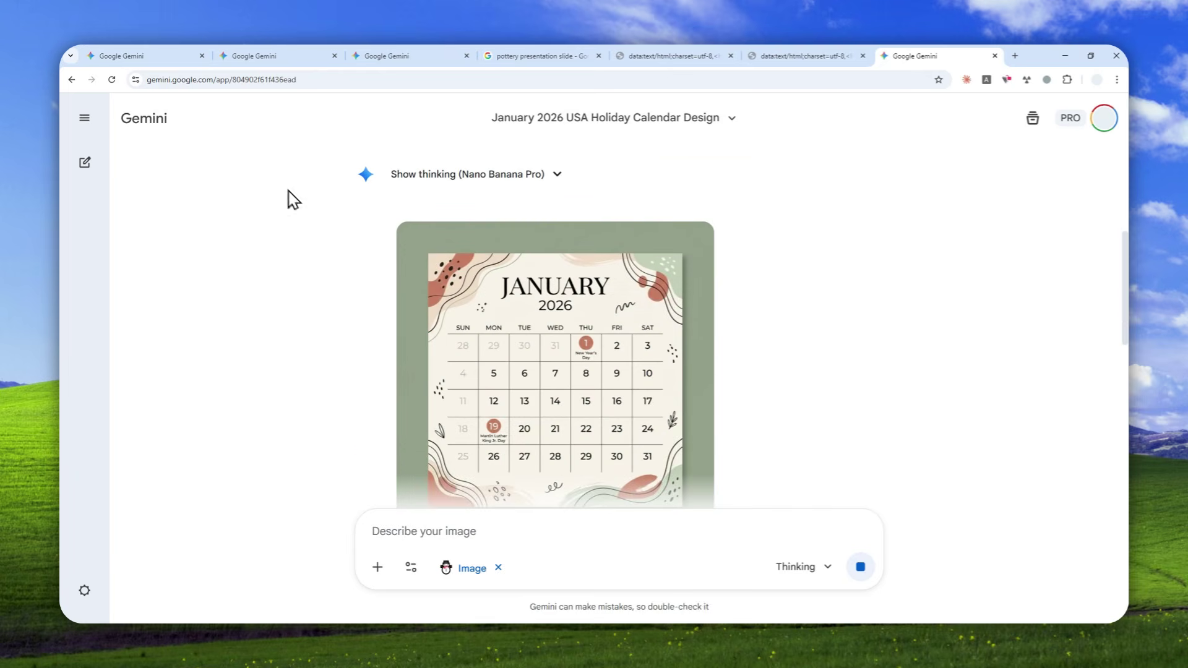
Review the January 2026 calendars in the other three Gemini chats and return to the pottery-style calendar chat
click(166, 55)
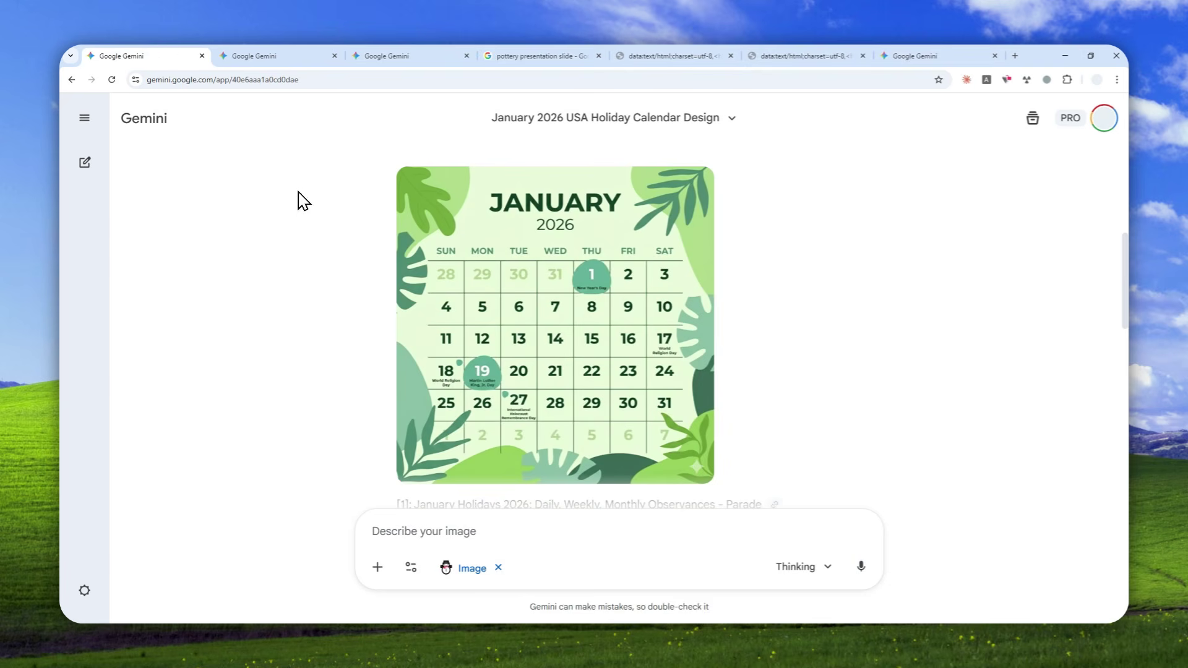
click(252, 55)
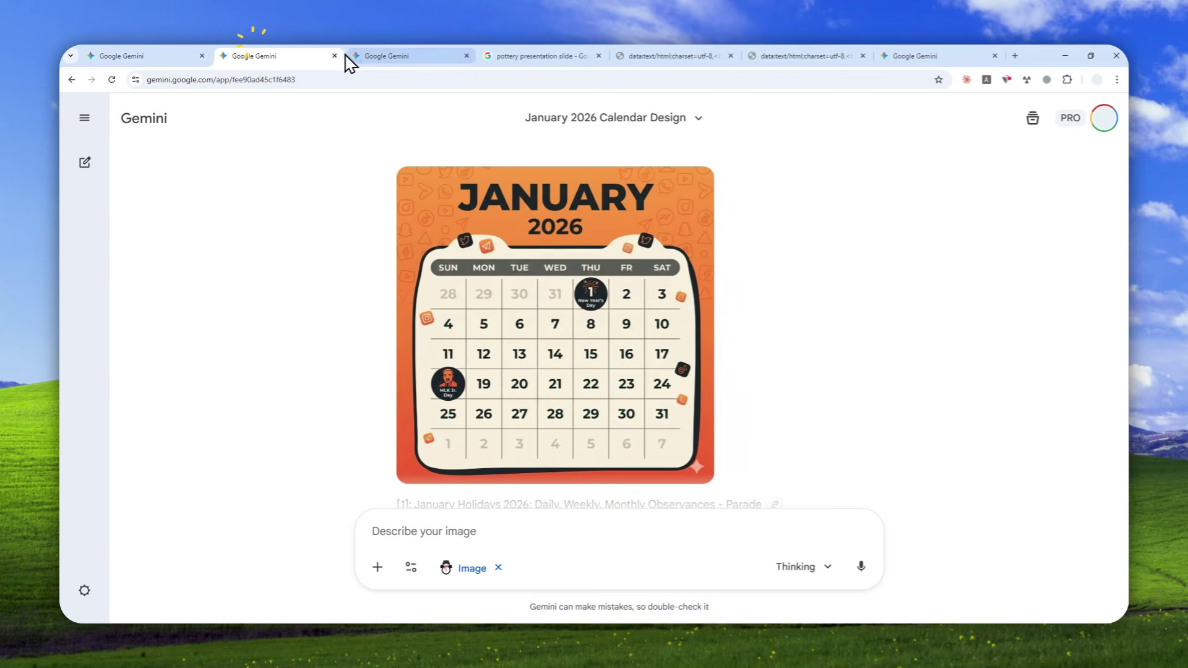
click(420, 55)
click(913, 55)
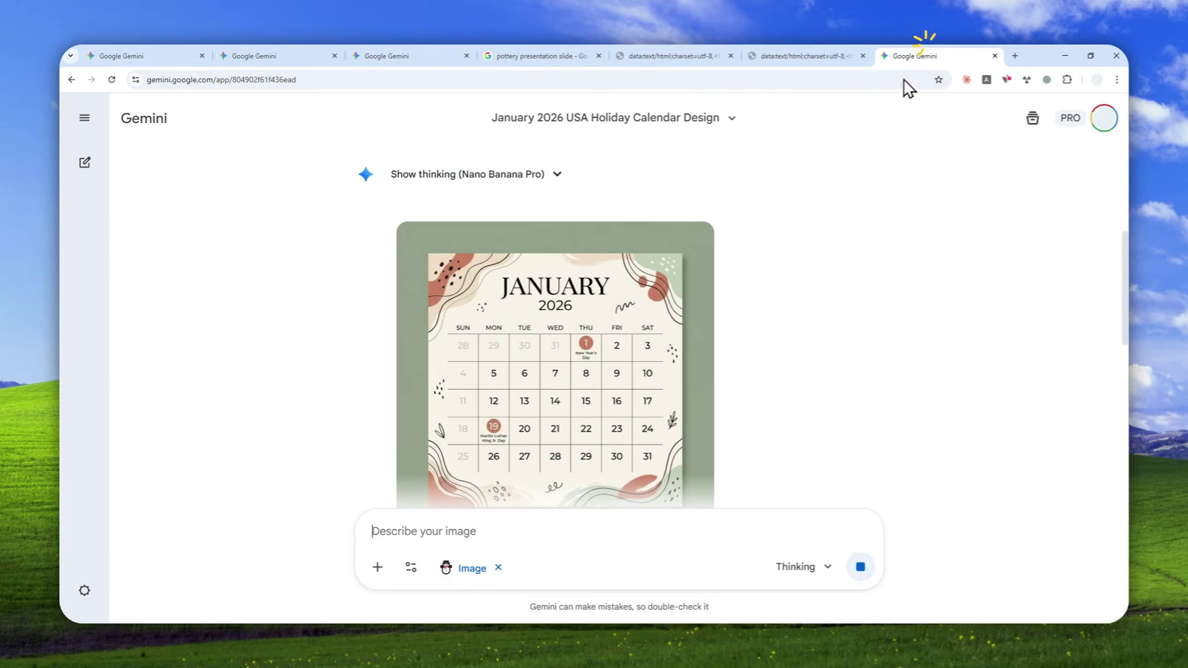